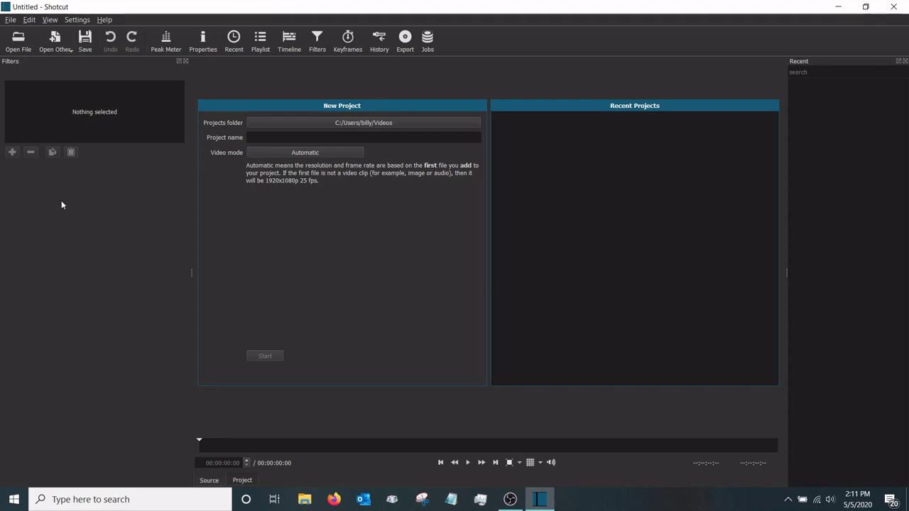
Switch the workspace to the Timeline Project layout and enlarge the timeline area.
left_click(44, 20)
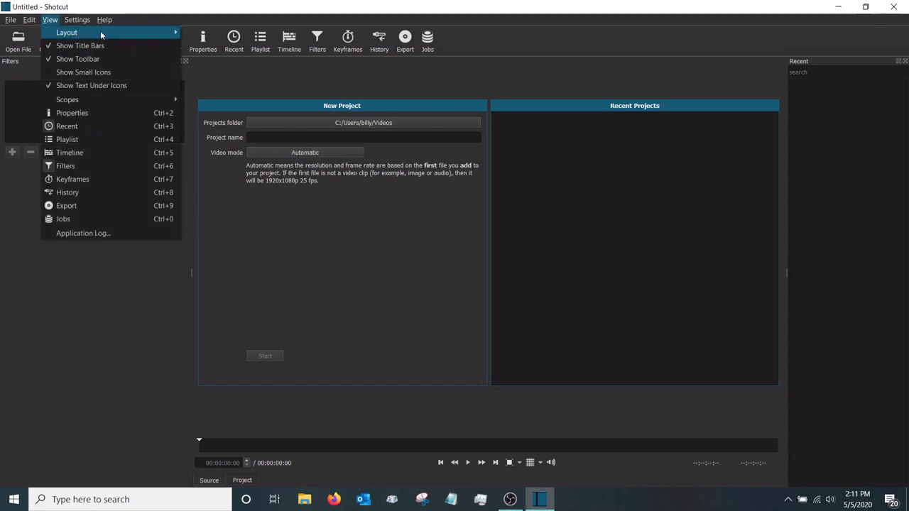
mouse_move(107, 33)
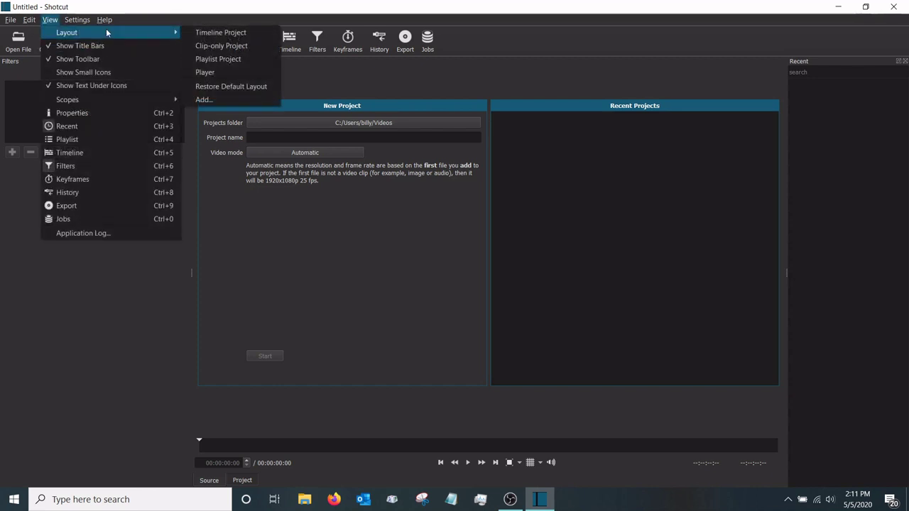
left_click(224, 34)
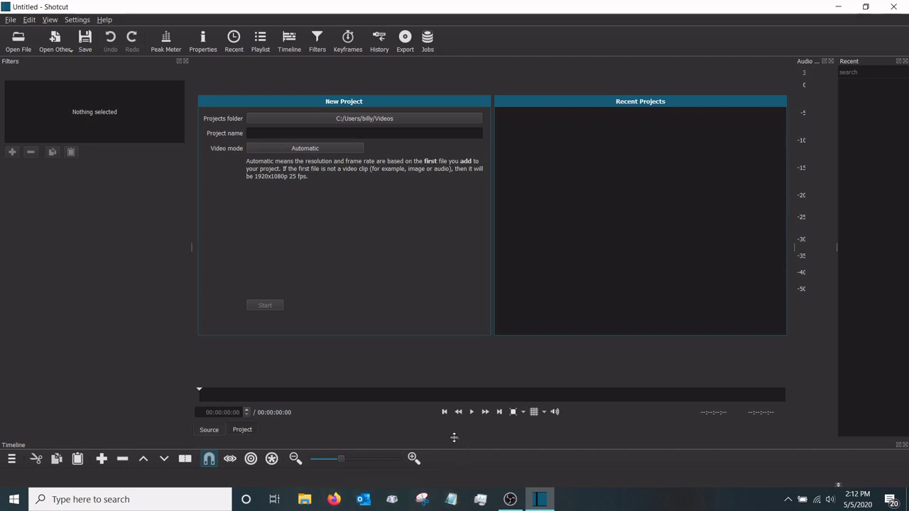
left_click_drag(453, 437, 471, 383)
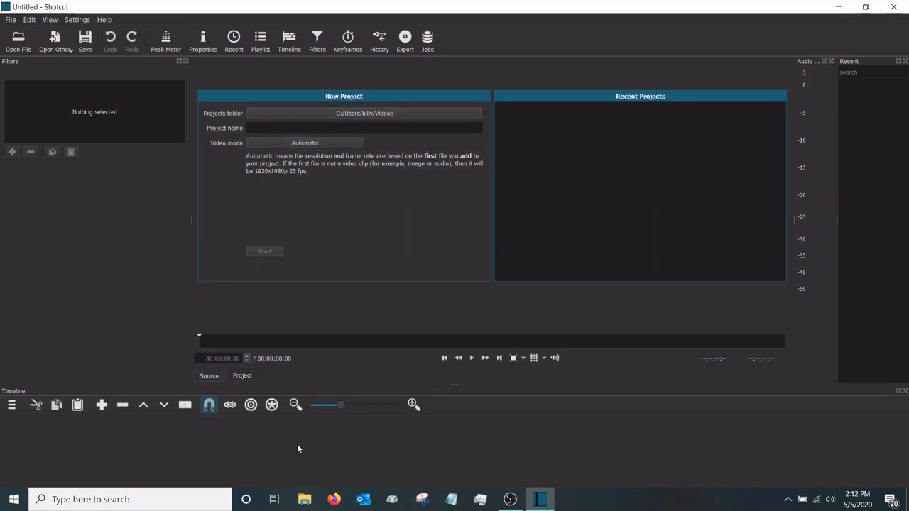
Change the workspace layout to Clip-only Project.
left_click(48, 21)
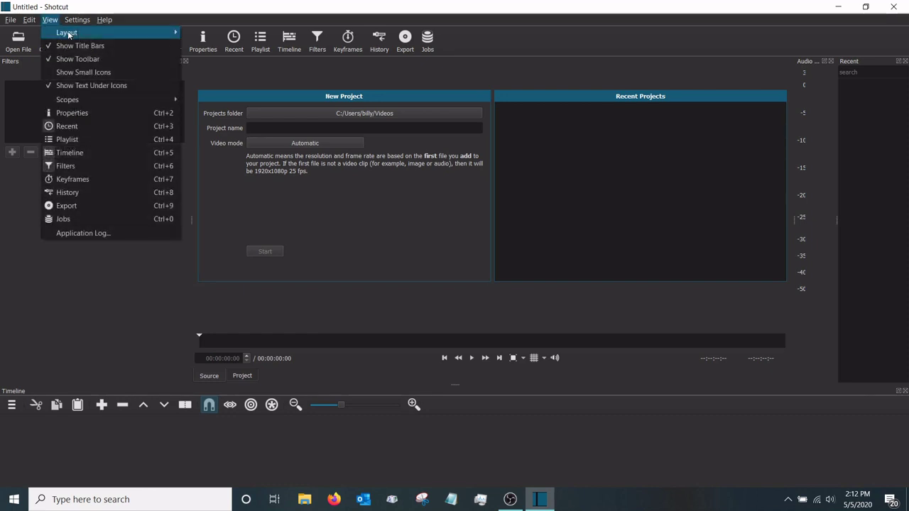
mouse_move(78, 32)
left_click(213, 46)
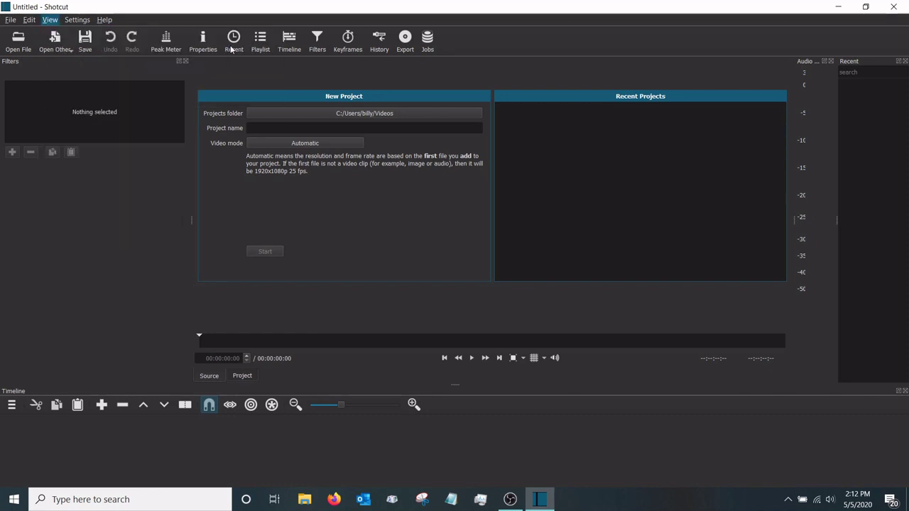
Name the new project LSC Test.
left_click(314, 138)
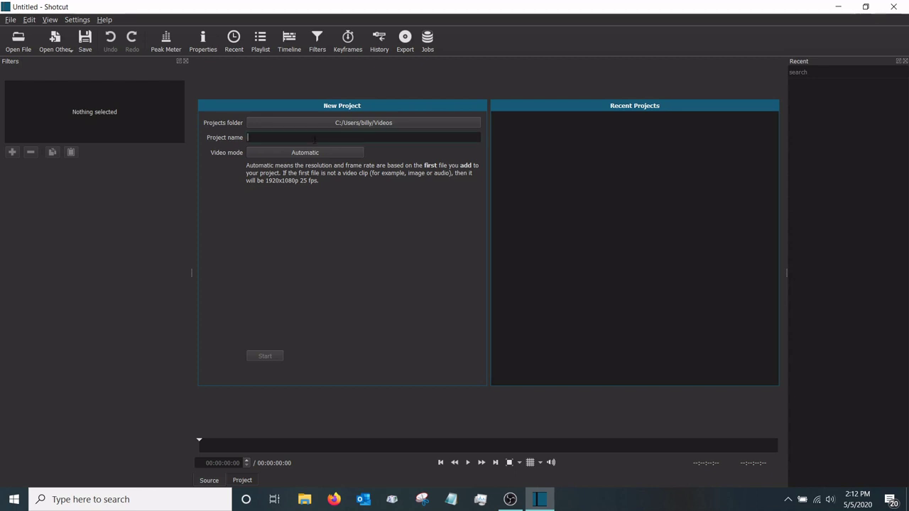
type("LSC E")
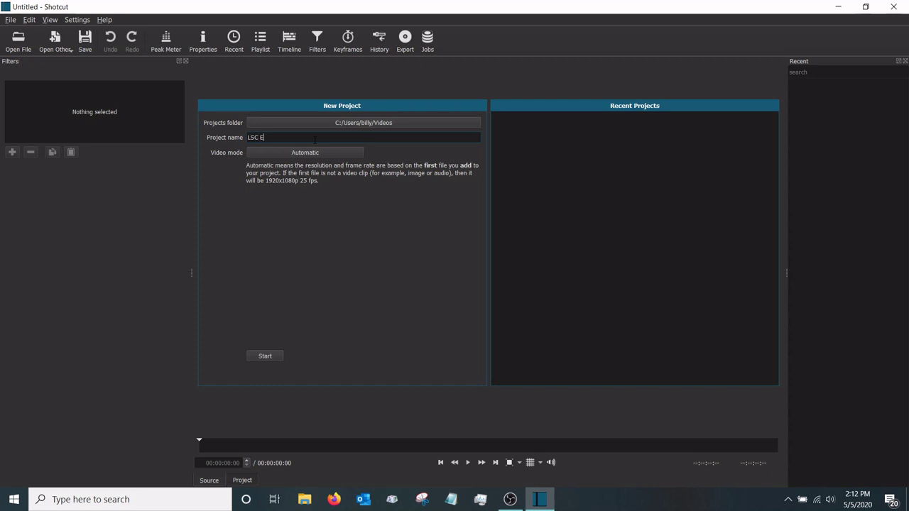
key("BackSpace")
type("Tes")
type("s")
key("BackSpace")
Look through the available video modes, keep Automatic, and create the project.
left_click(295, 151)
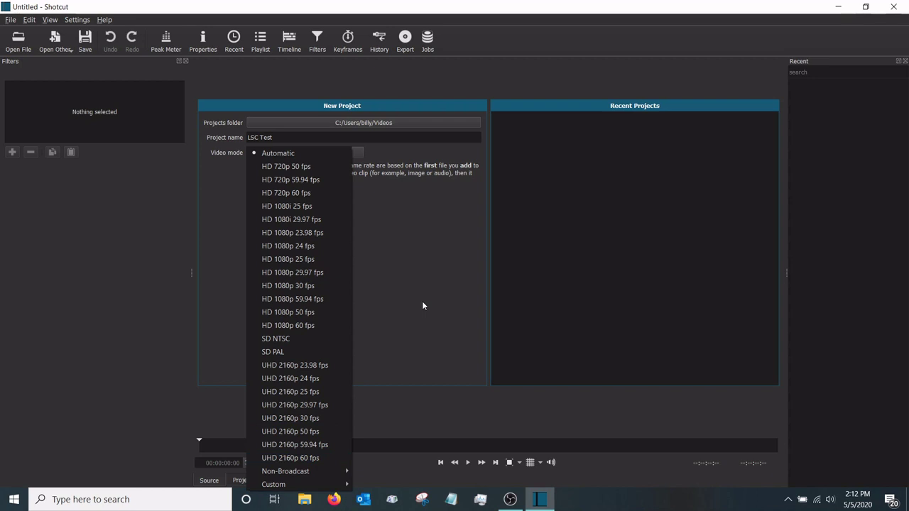
mouse_move(319, 477)
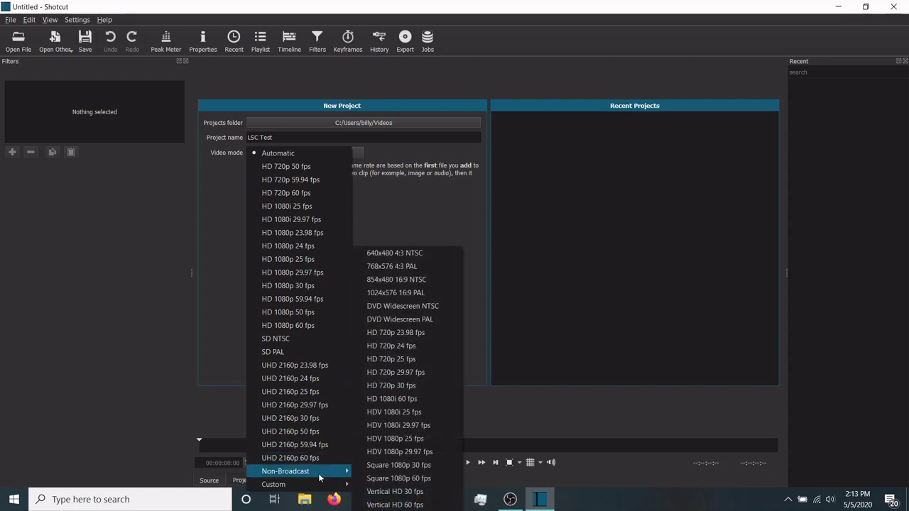
left_click(226, 304)
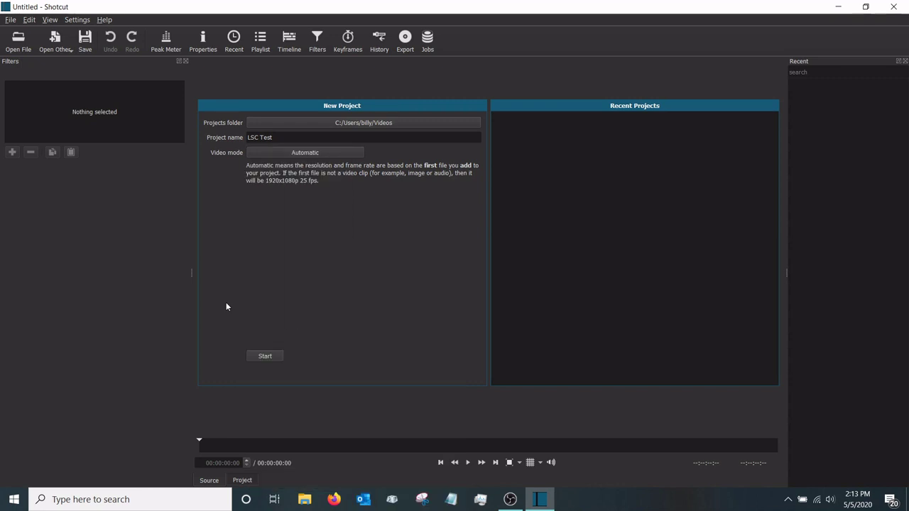
left_click(265, 356)
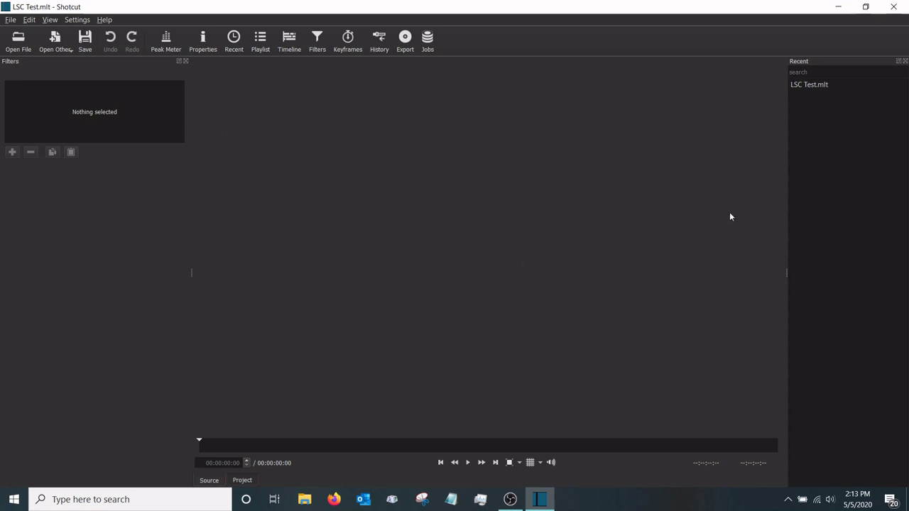
Close the list of recent files and open LSC-NHL-TMC.avi from the Shotcut folder on the Desktop.
left_click(905, 61)
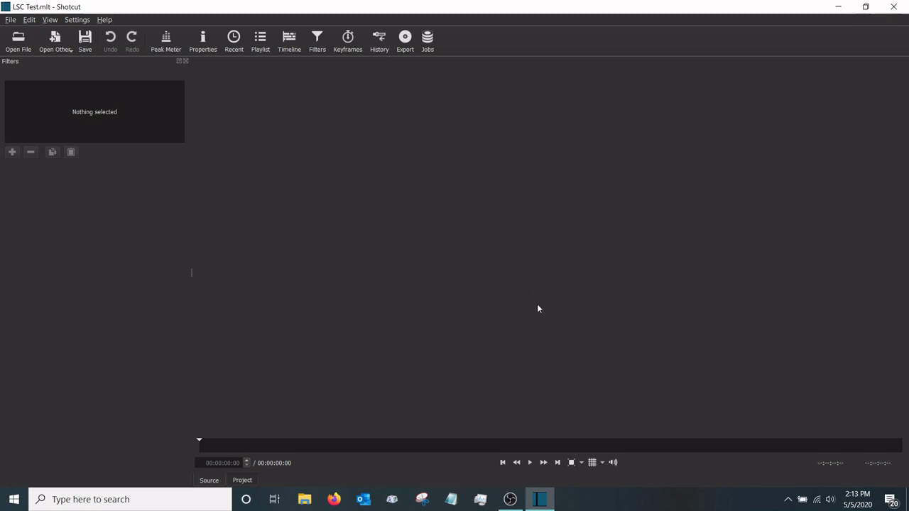
left_click(15, 40)
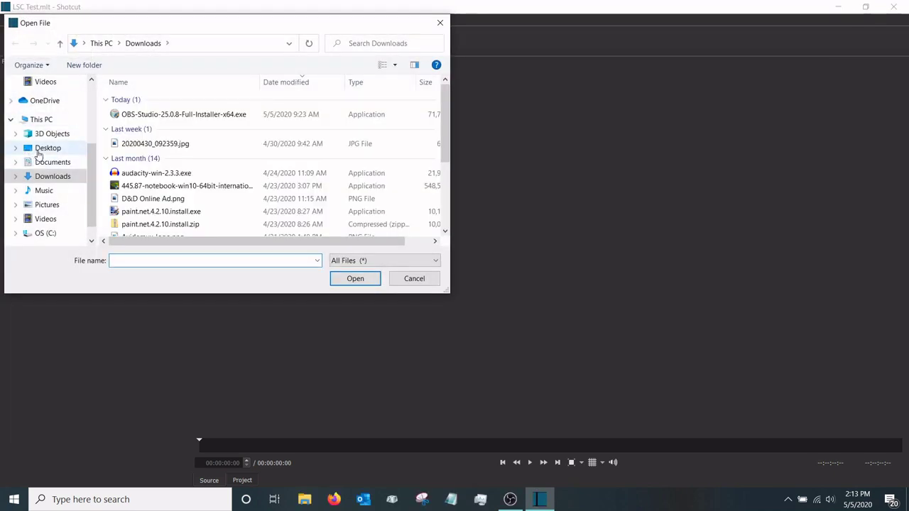
left_click(44, 148)
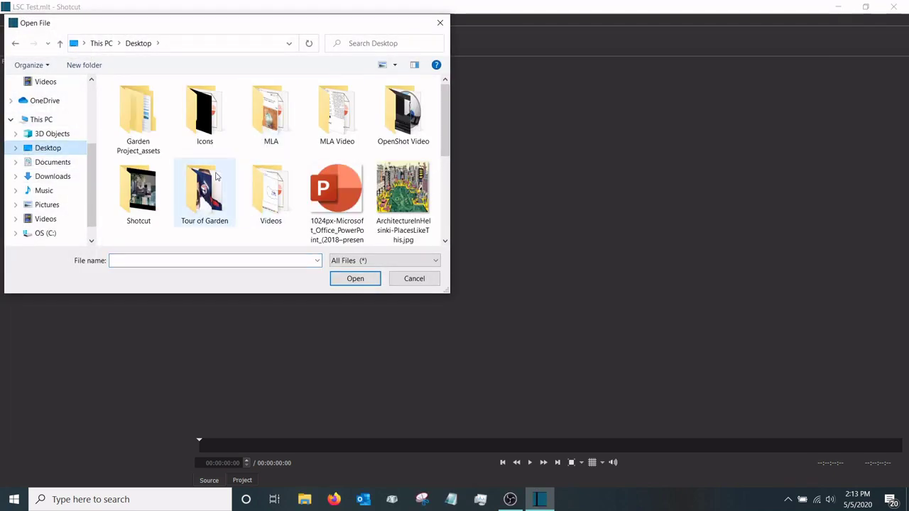
double_click(144, 200)
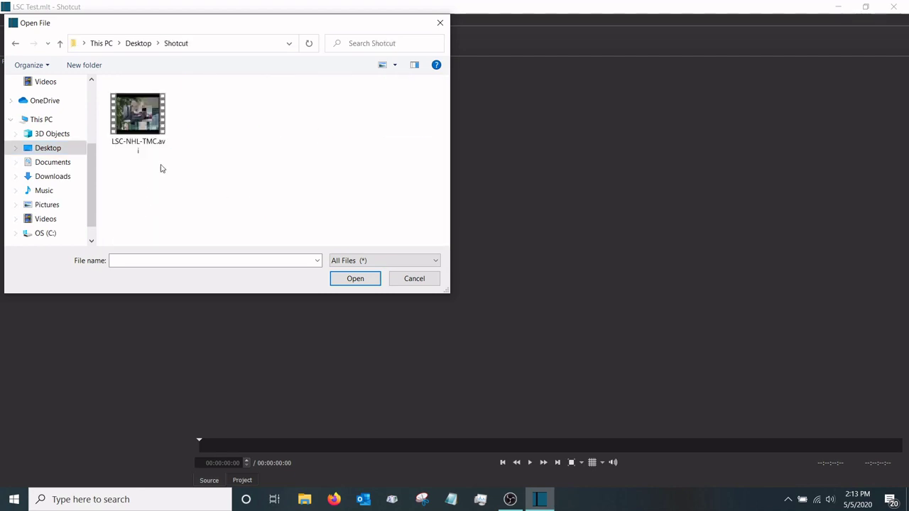
left_click(132, 123)
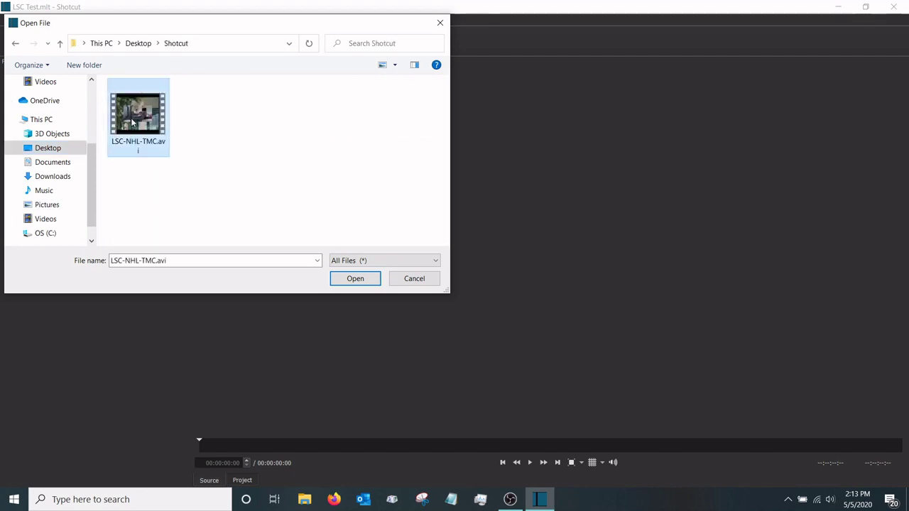
double_click(131, 122)
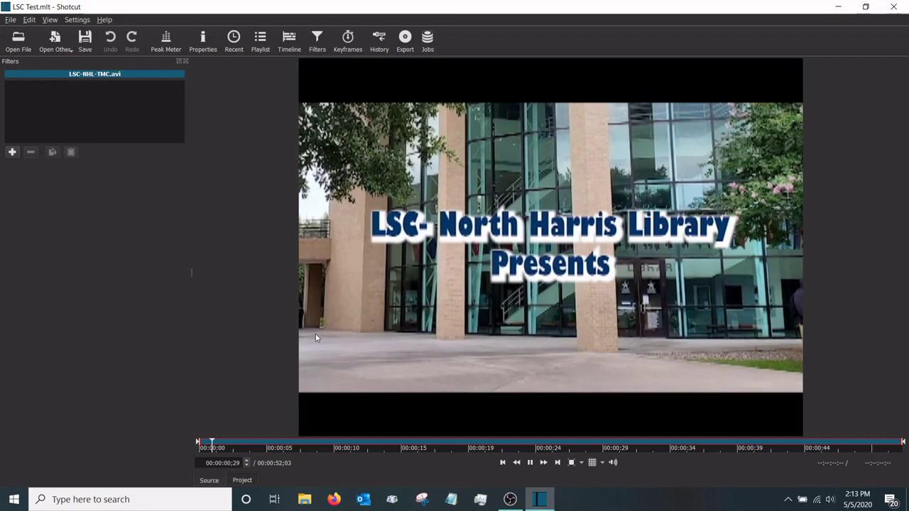
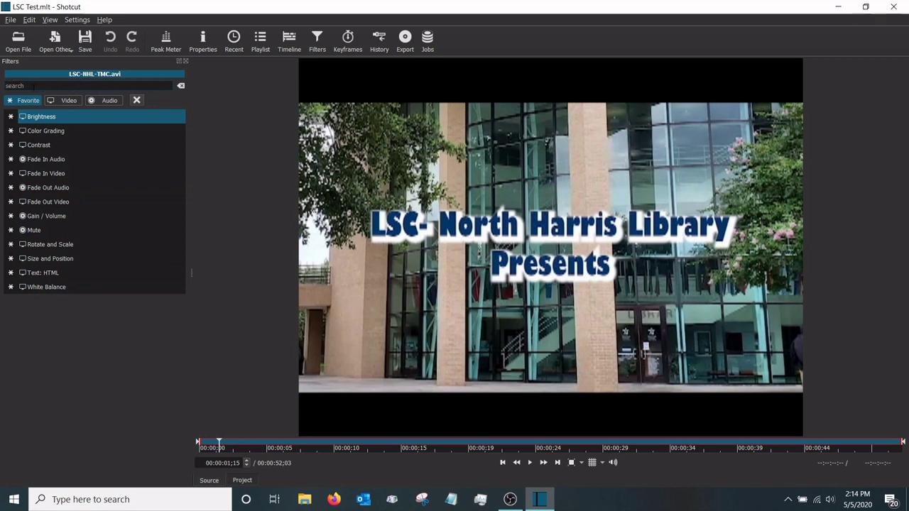
Browse the video, audio and favorite filter categories available for the clip.
left_click(57, 99)
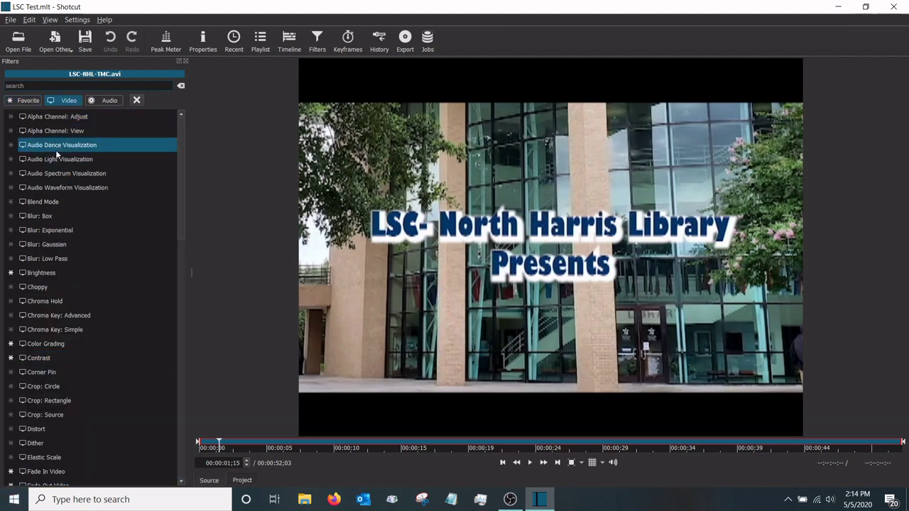
left_click(100, 101)
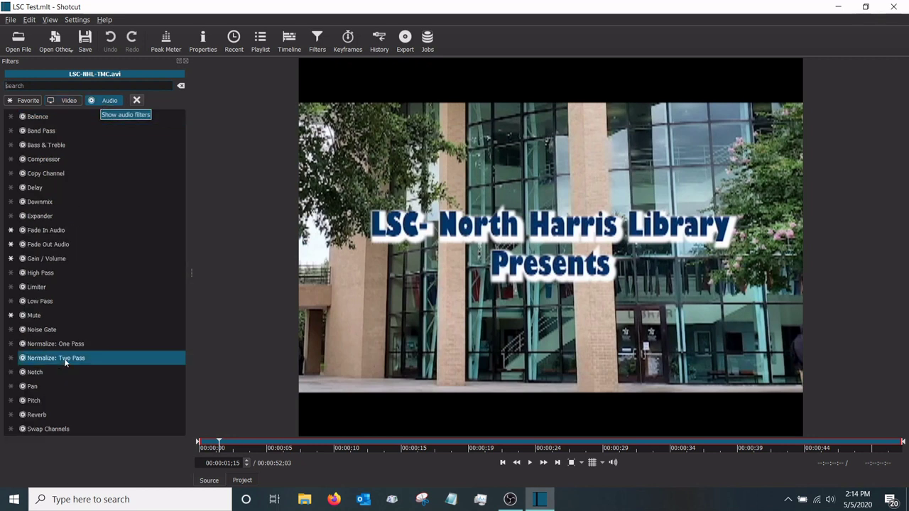
left_click(31, 101)
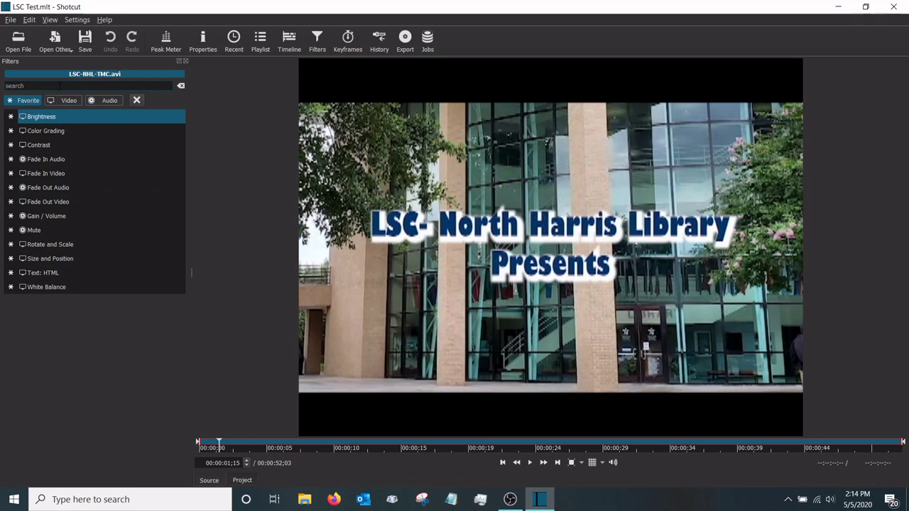
Find and add the Gain / Volume filter to the clip and lower its level to -70.0 dB.
left_click(60, 85)
type("volu")
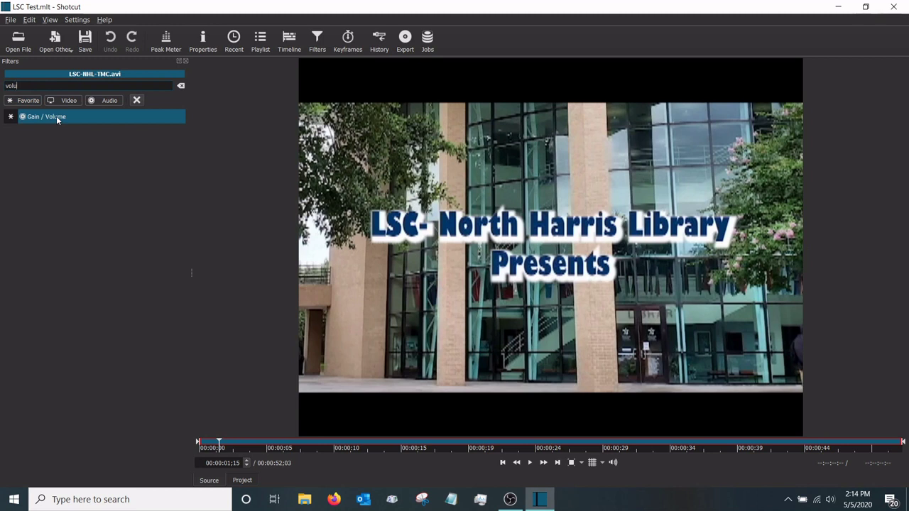
left_click(56, 116)
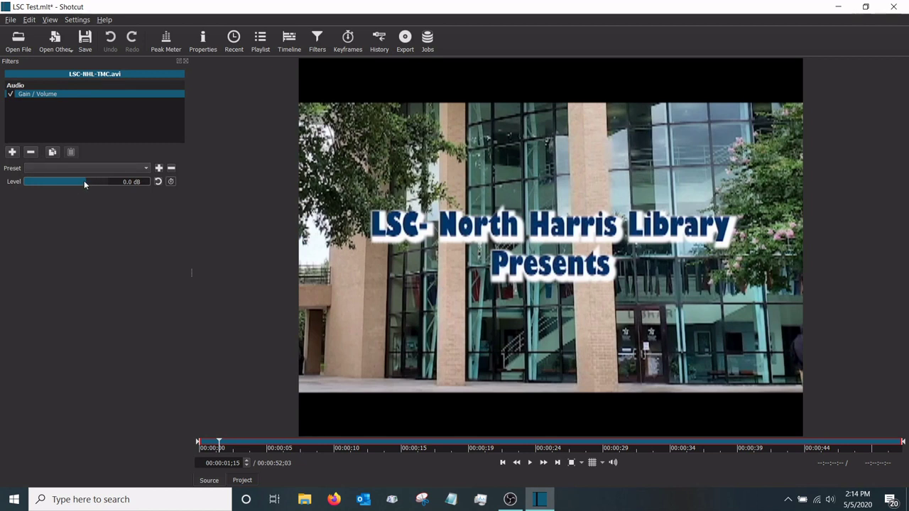
left_click_drag(83, 181, 5, 183)
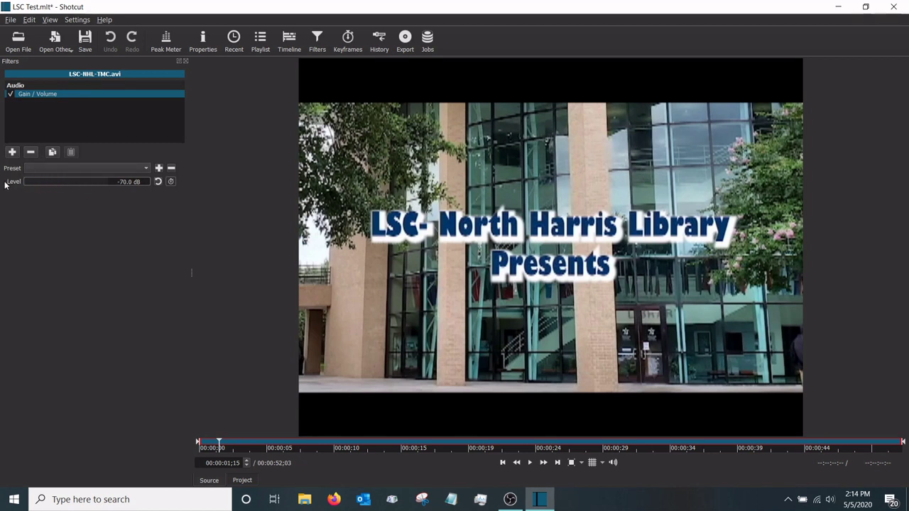
Check which presets the Gain / Volume filter offers without applying one.
left_click(139, 169)
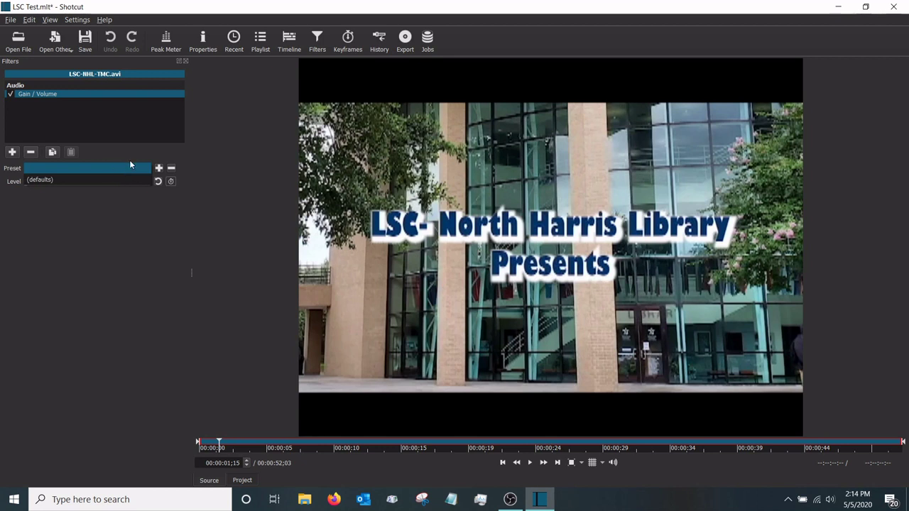
left_click(108, 235)
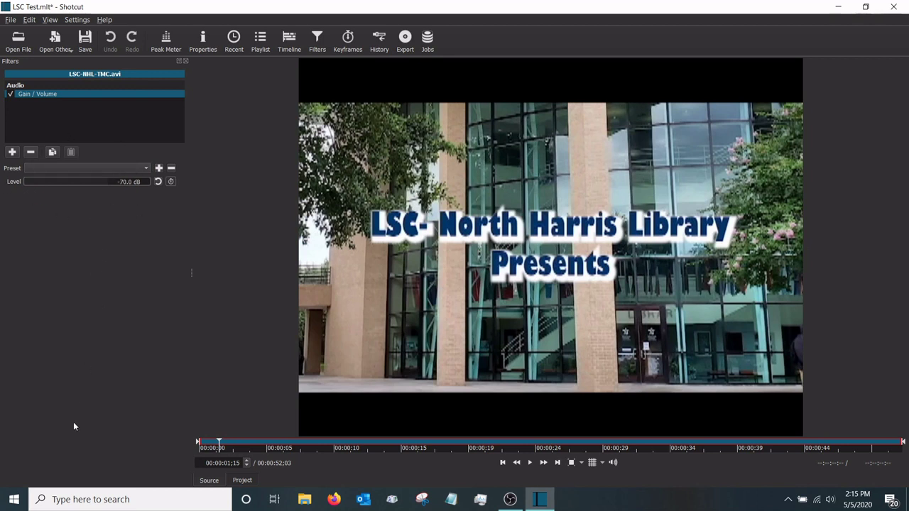
left_click(137, 169)
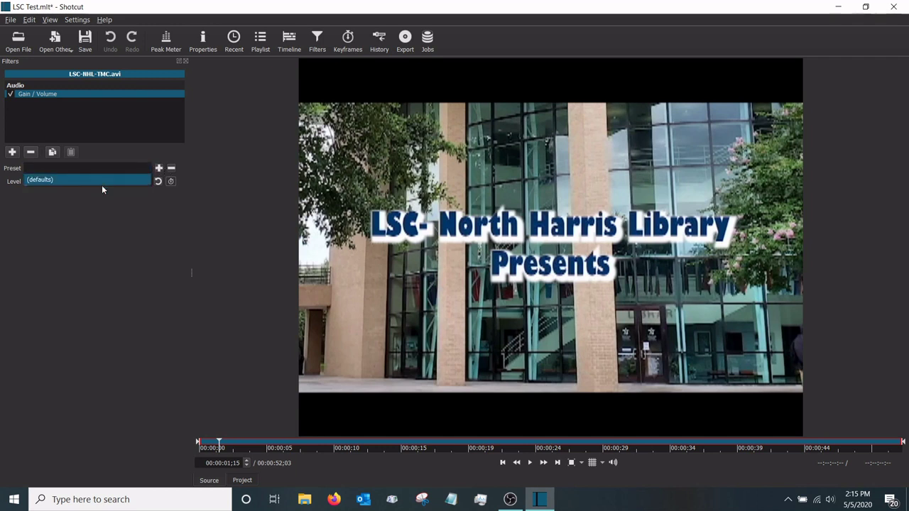
left_click(88, 310)
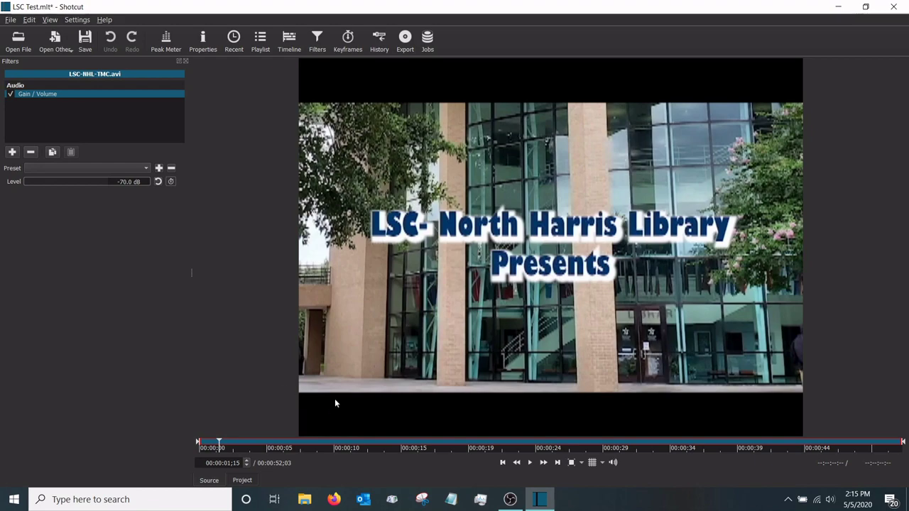
Play the opening seconds of the clip to check the lowered volume, and return the playhead to the start.
key("space")
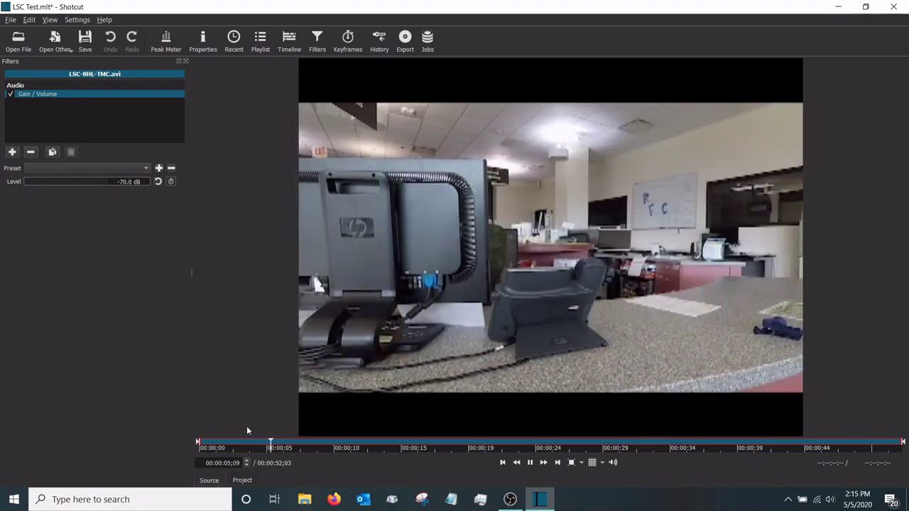
key("space")
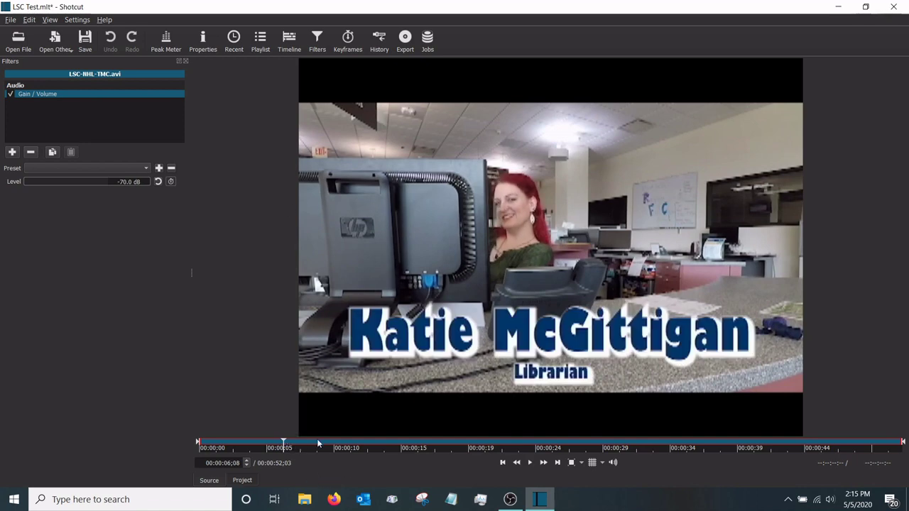
left_click_drag(317, 441, 164, 435)
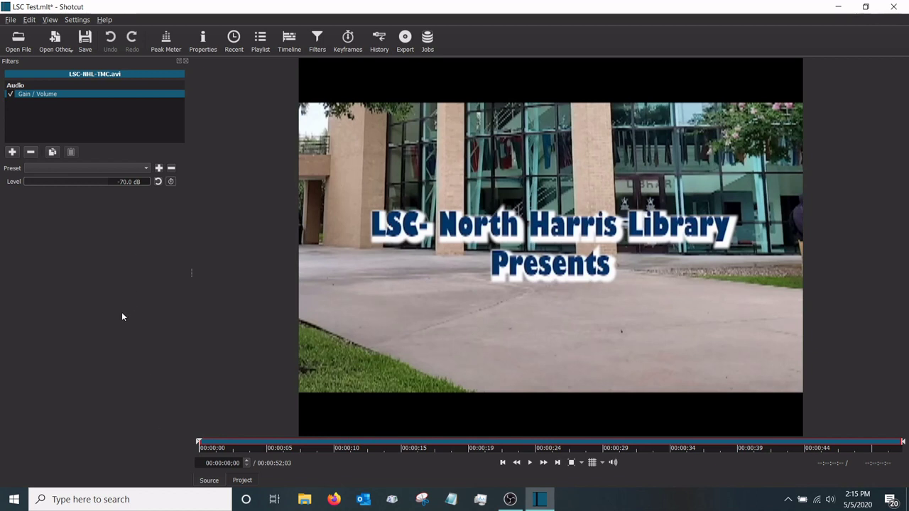
left_click(12, 152)
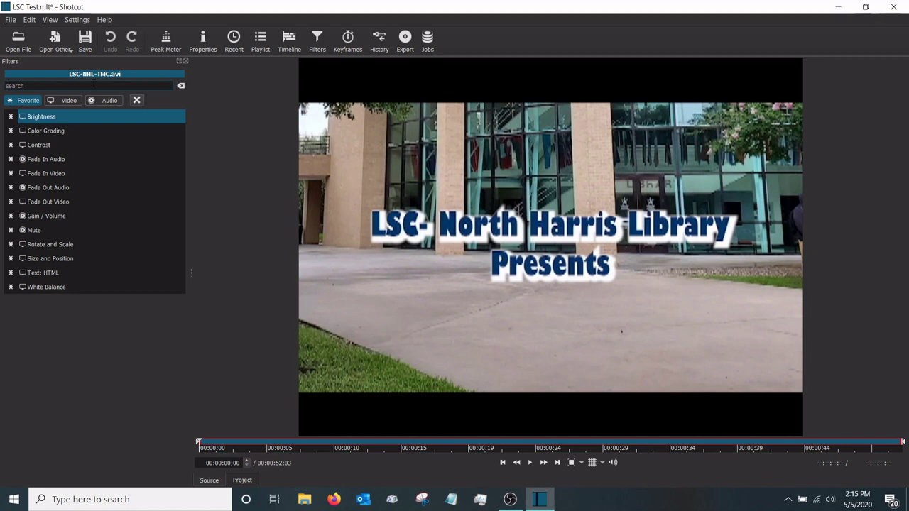
type("vg")
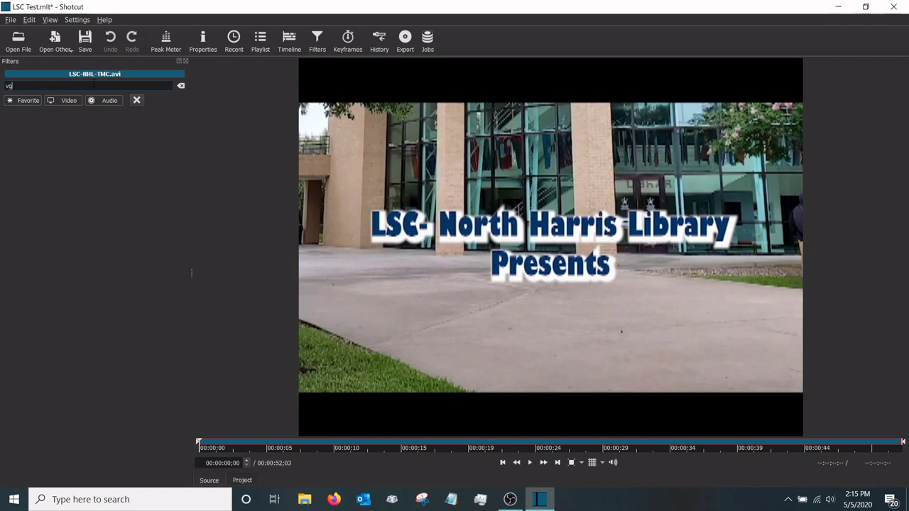
type("a")
key("Return")
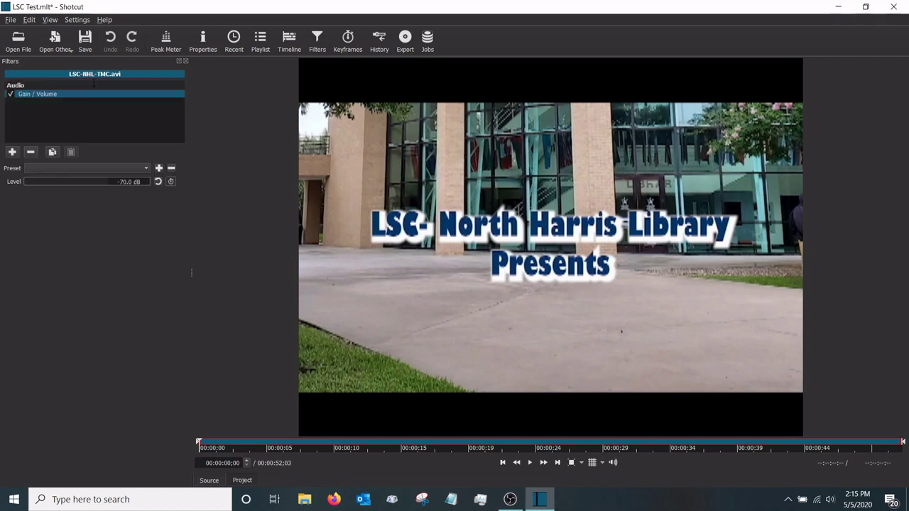
Find and add the RGB Shift video filter to the clip, with vertical shift at 50.0% and horizontal shift at 50.6%.
left_click(12, 152)
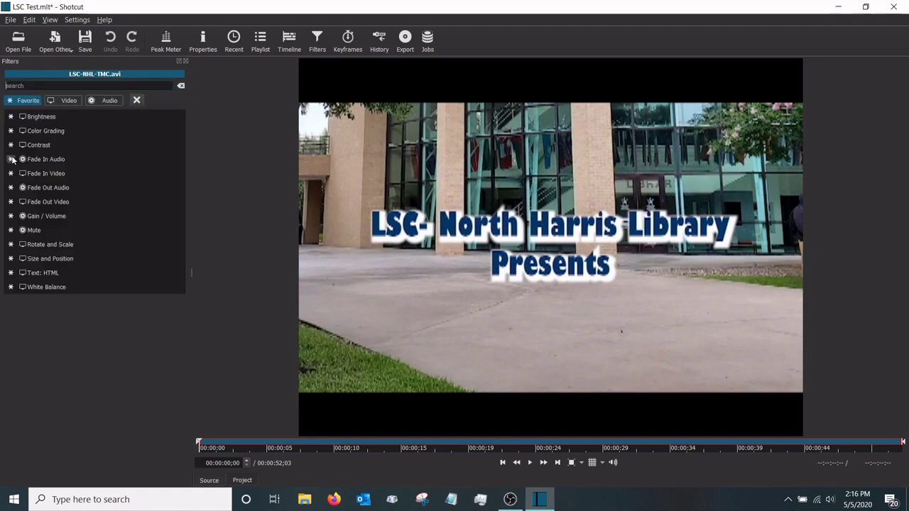
left_click(68, 100)
scroll(84, 330, "down", 3)
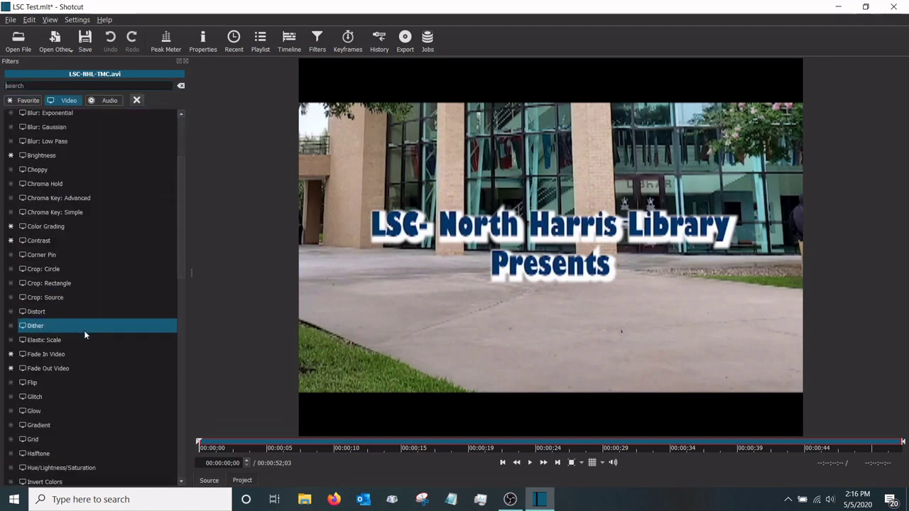
scroll(84, 331, "down", 10)
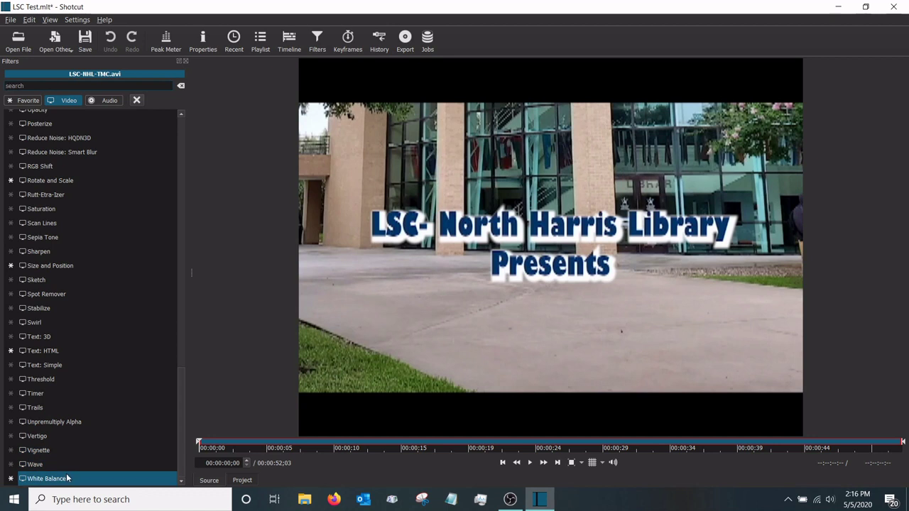
left_click(70, 169)
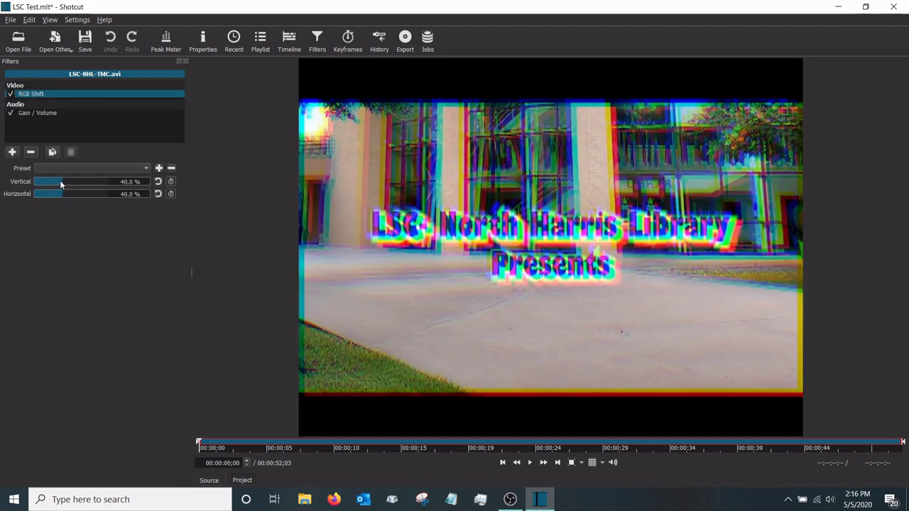
mouse_move(61, 183)
left_mouse_down()
mouse_move(79, 183)
mouse_move(71, 182)
mouse_move(72, 196)
left_mouse_up()
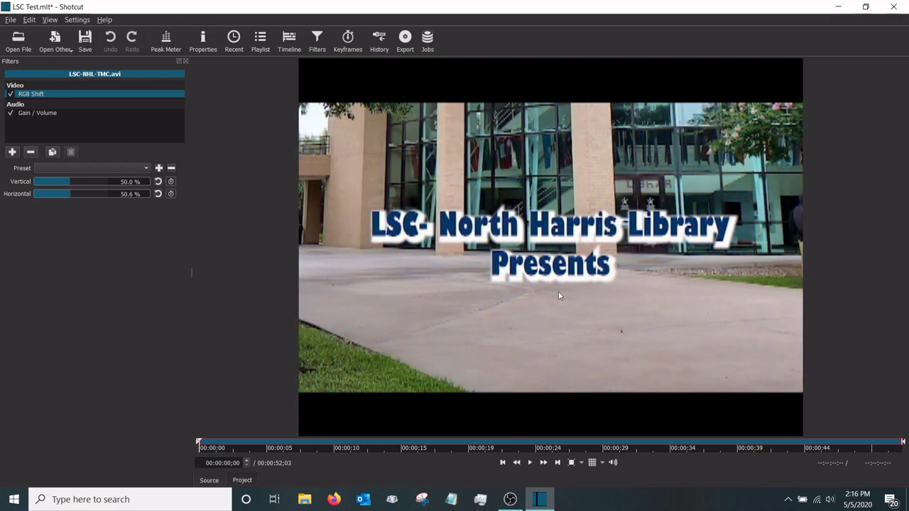
Play the clip from about 8 to 14 seconds to check how it looks with the RGB Shift filter.
left_click(315, 445)
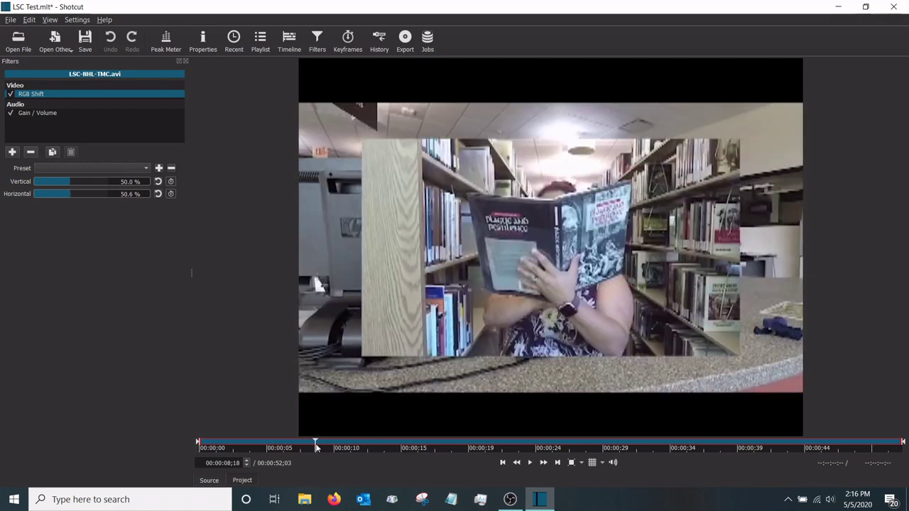
key("space")
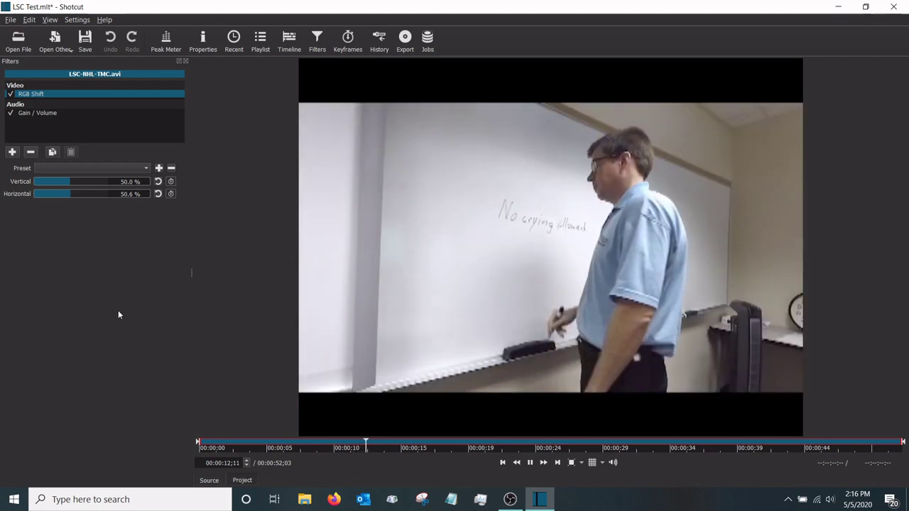
key("space")
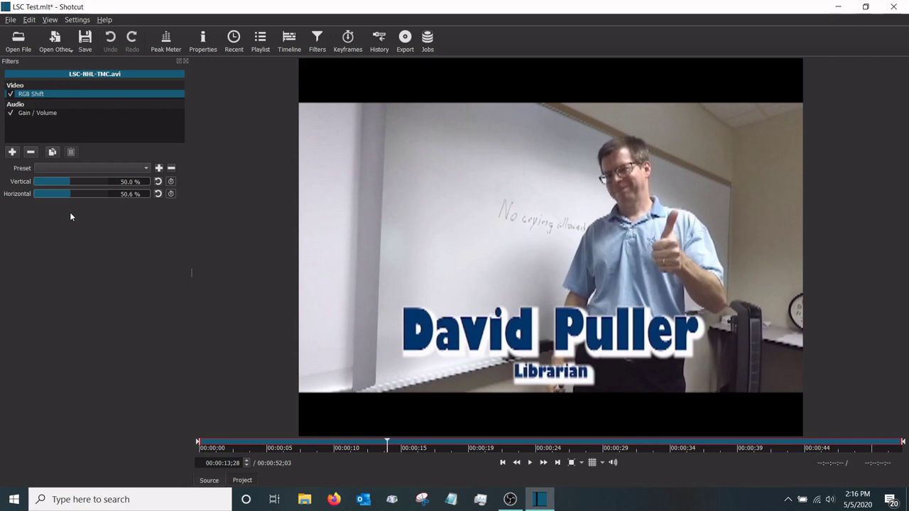
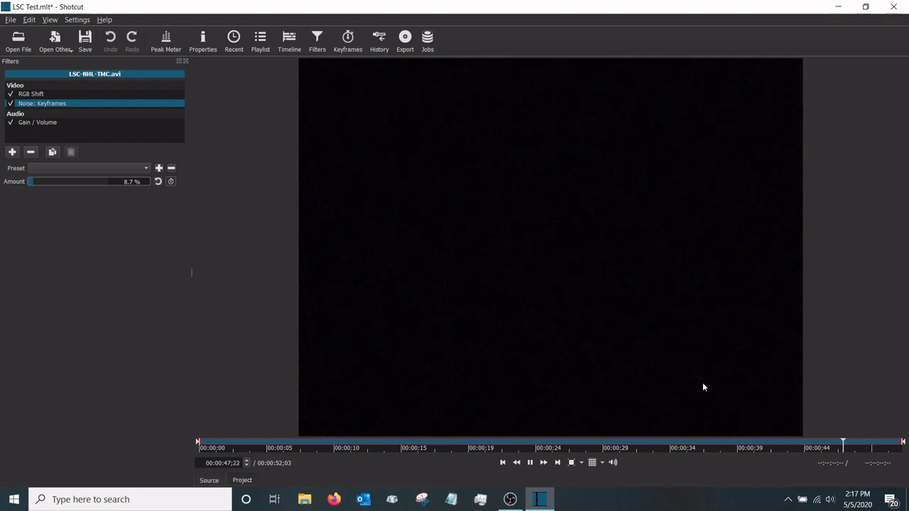
Go back from the end of the clip and play from about 15 to 19 seconds to check the combined RGB Shift and Noise: Keyframes effect.
left_click(703, 384)
key("Left")
key("Left")
key("Left")
key("Left")
key("Left")
key("Left")
key("Left")
key("Left")
key("Left")
key("Left")
key("Left")
key("Left")
key("Left")
key("Left")
key("Left")
key("Left")
key("Left")
key("Left")
key("Left")
key("Left")
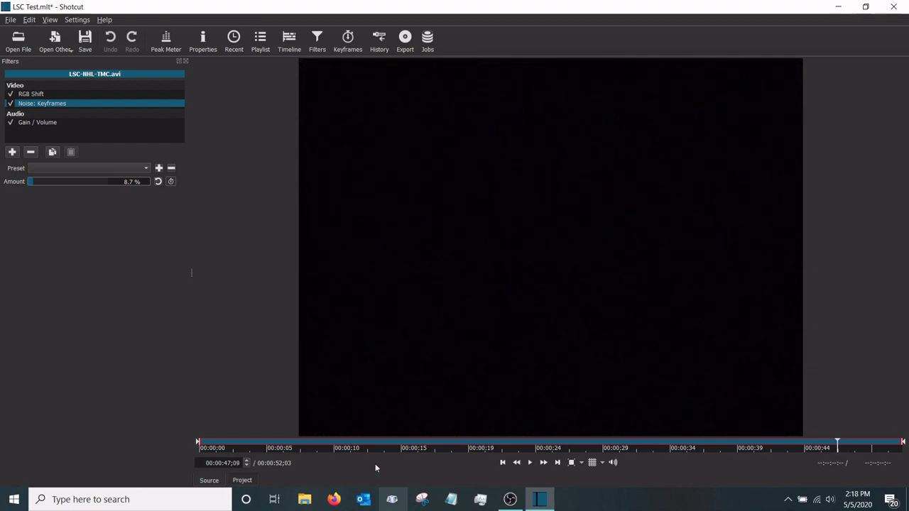
left_click(398, 447)
key("space")
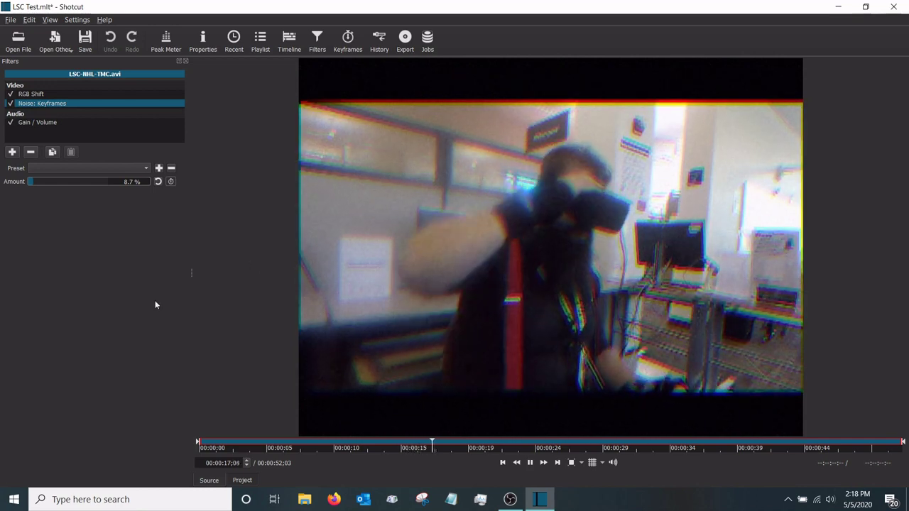
key("space")
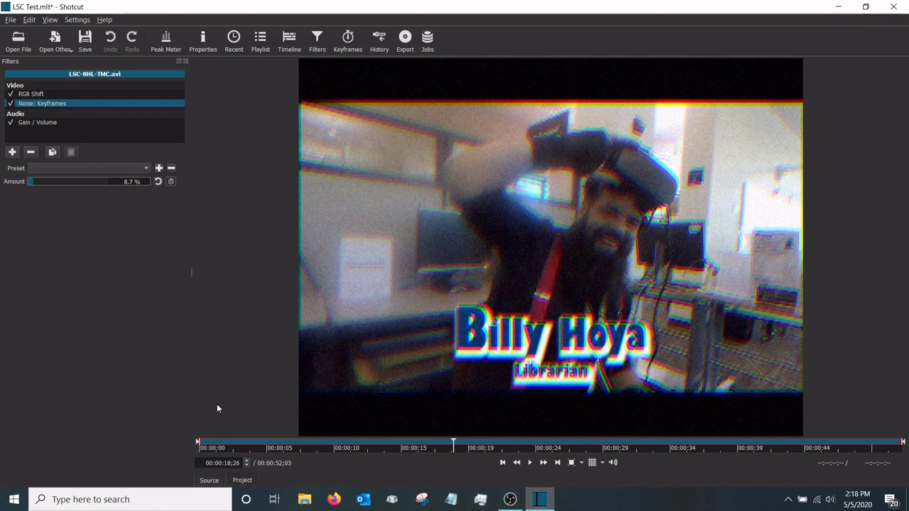
Scrub through the first seconds of the clip to inspect the effect and return the playhead to the start.
left_click(451, 441)
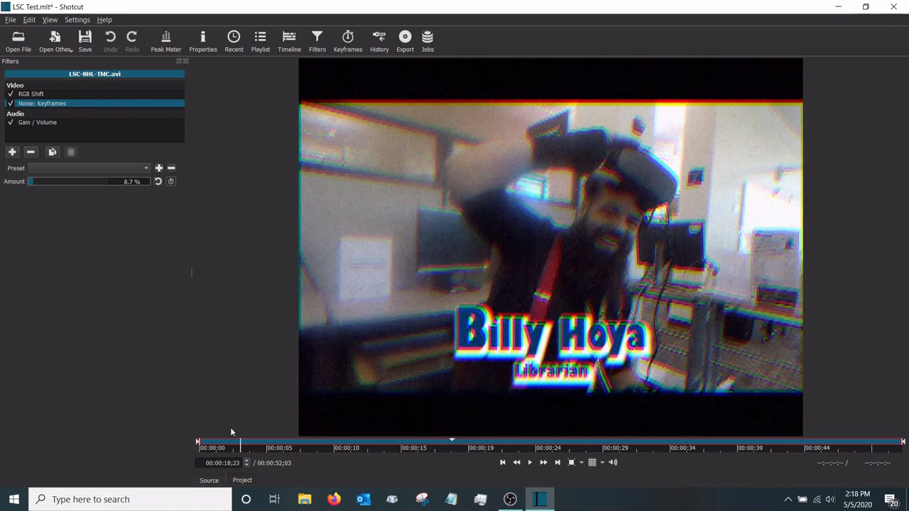
key("Home")
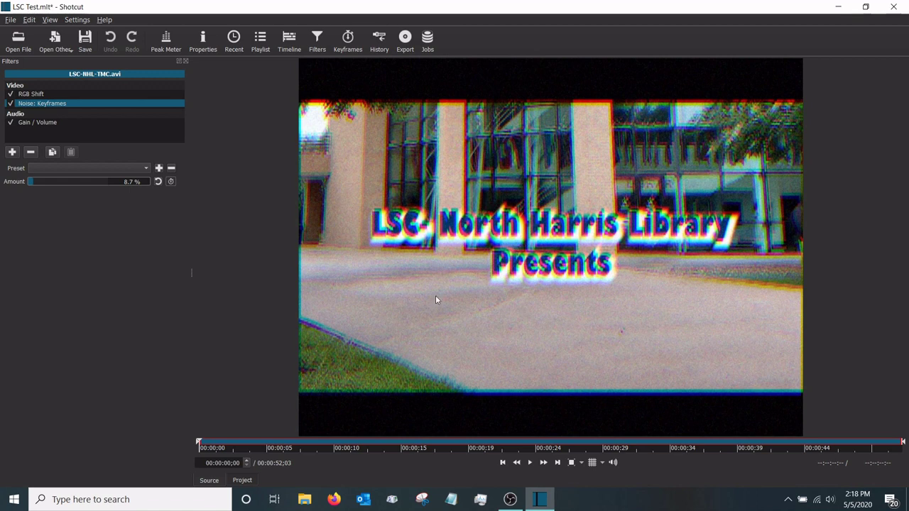
left_click(287, 442)
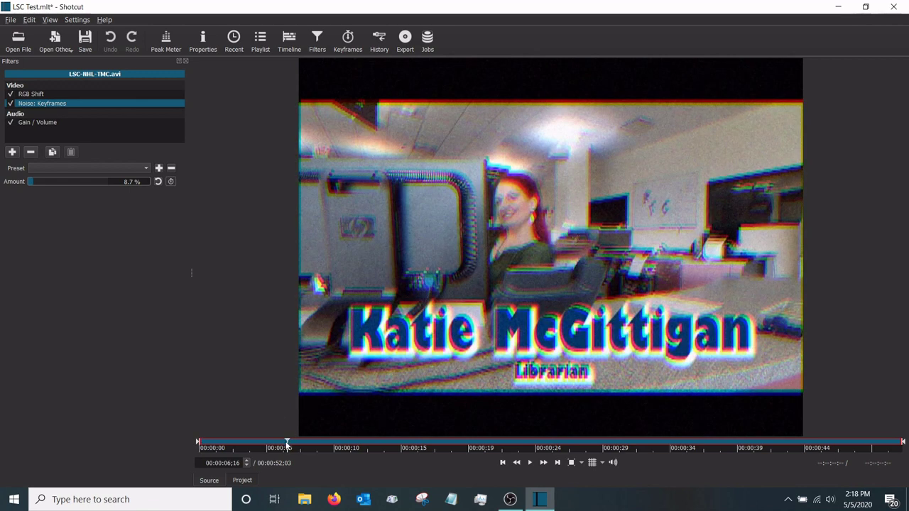
left_click_drag(279, 442, 190, 441)
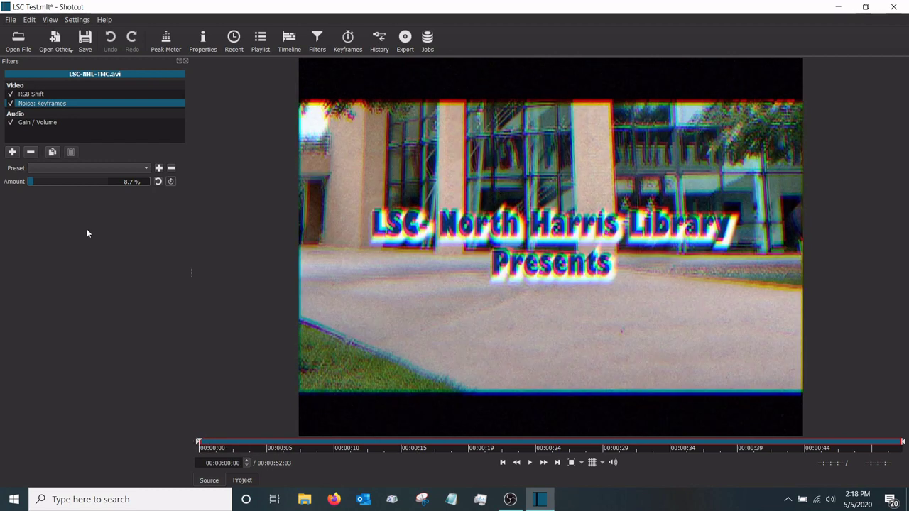
Enable keyframes for the RGB Shift filter's vertical and horizontal parameters, and set them to 35.0% and 58.1% at the clip's start.
left_click(25, 95)
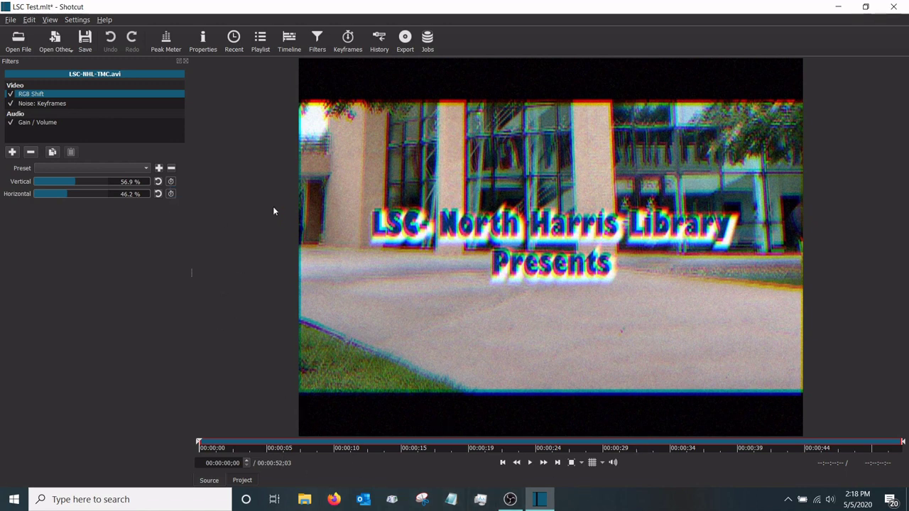
left_click(171, 182)
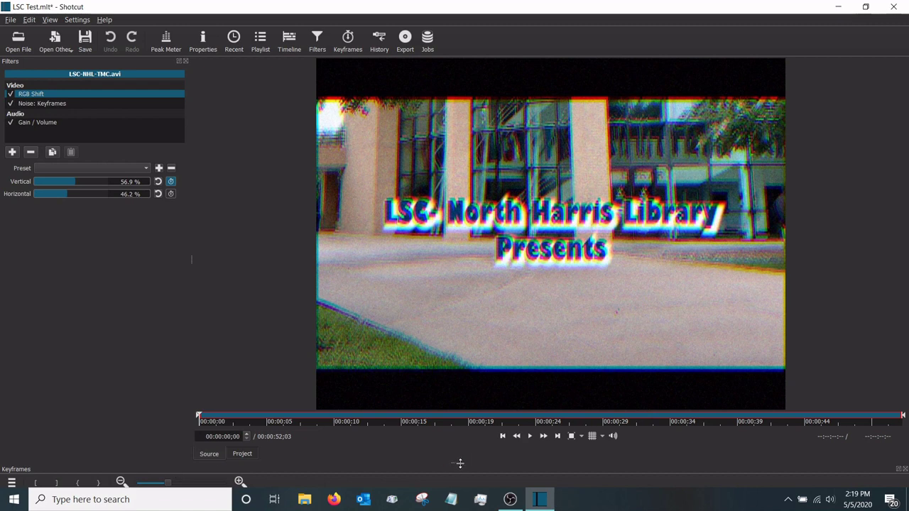
left_click_drag(460, 463, 467, 314)
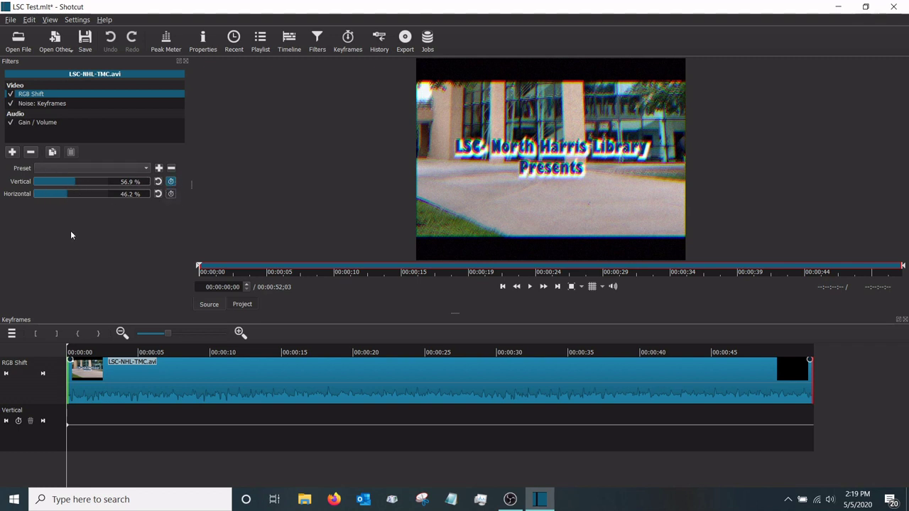
left_click(174, 192)
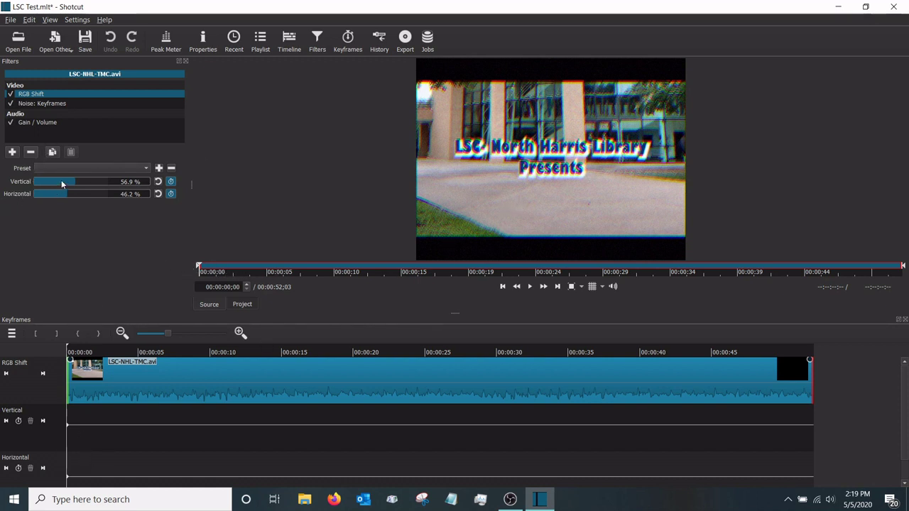
left_click_drag(61, 183, 78, 195)
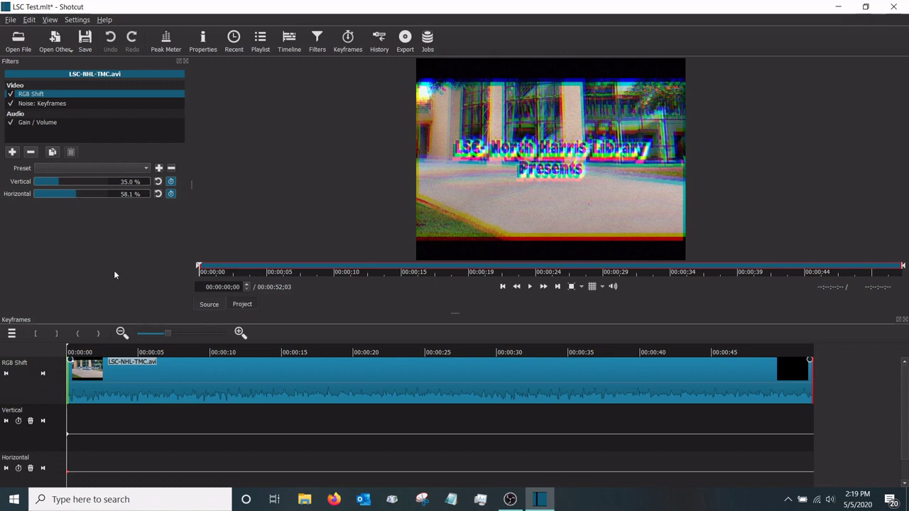
Add RGB Shift keyframes at 00:00:02;01 with vertical at 68.1% and horizontal at 40.0%.
key("space")
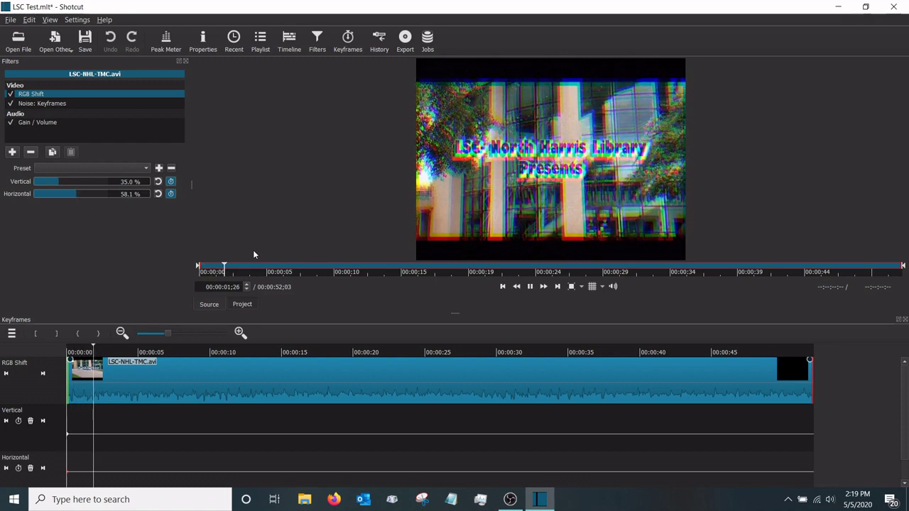
key("space")
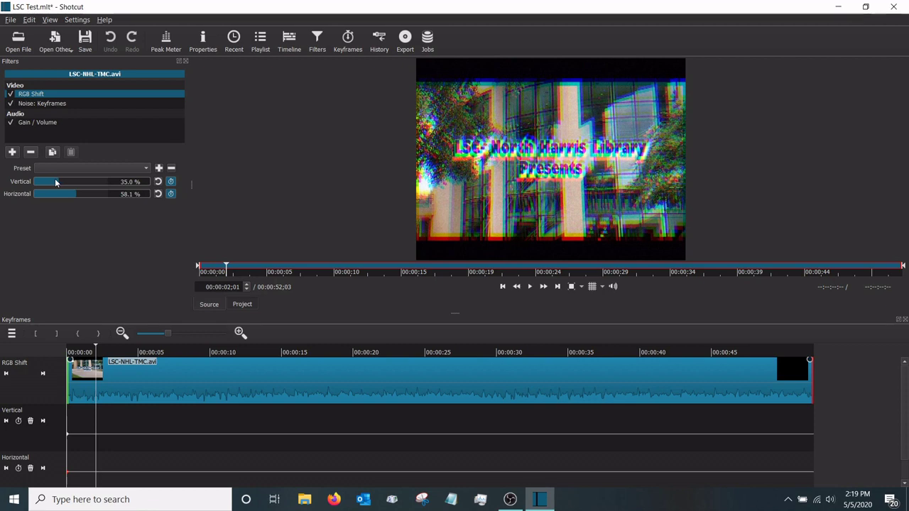
left_click_drag(56, 181, 86, 188)
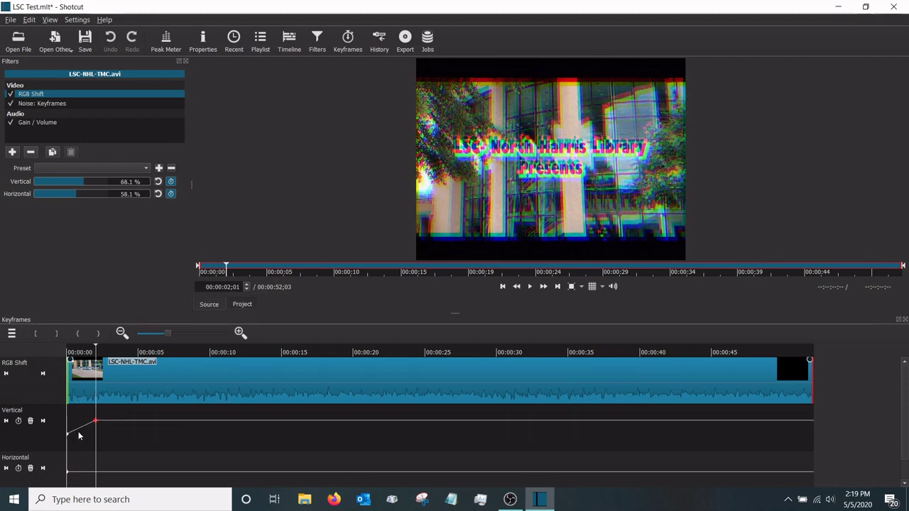
mouse_move(74, 194)
left_mouse_down()
mouse_move(96, 195)
mouse_move(64, 200)
left_mouse_up()
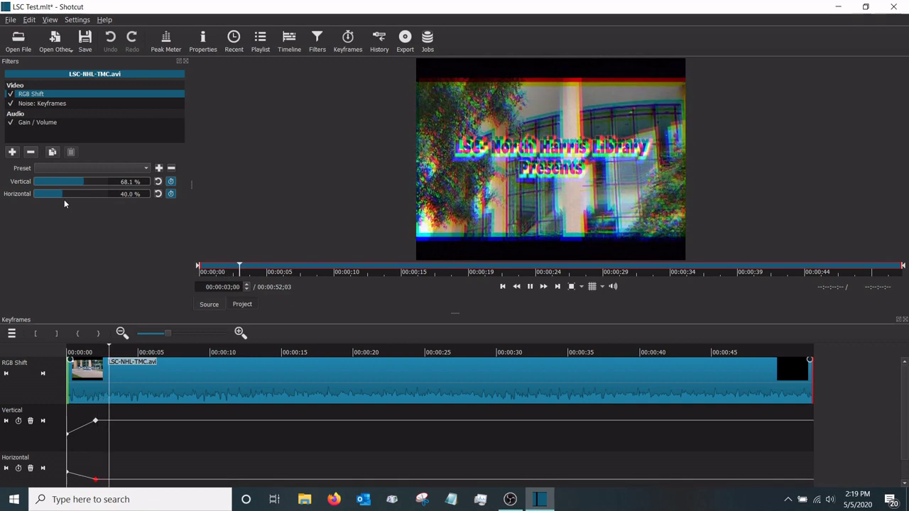
Add RGB Shift keyframes at 00:00:05;11 with vertical at 50.0% and horizontal at 62.5%.
key("space")
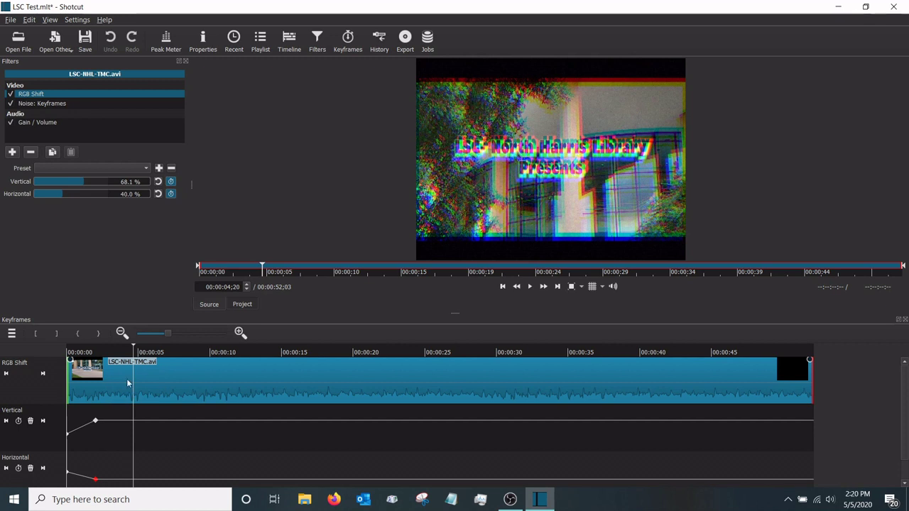
key("space")
key("space")
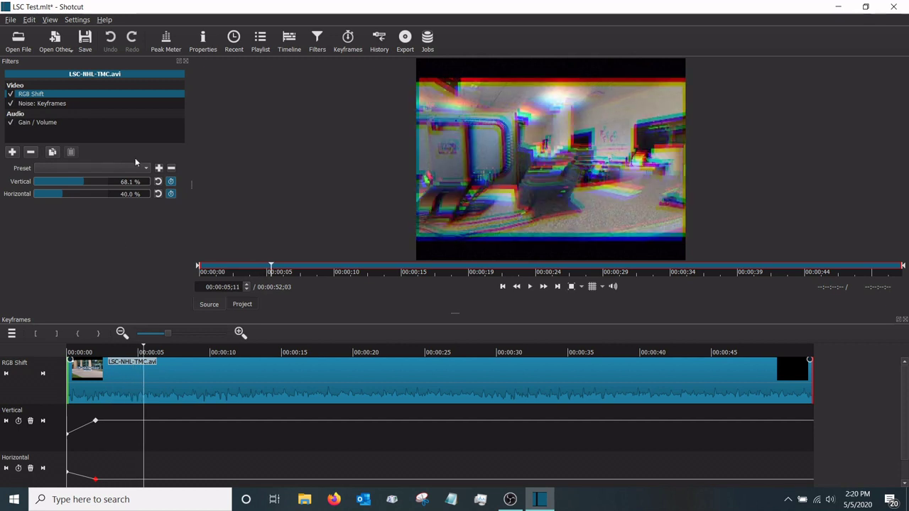
left_click(81, 183)
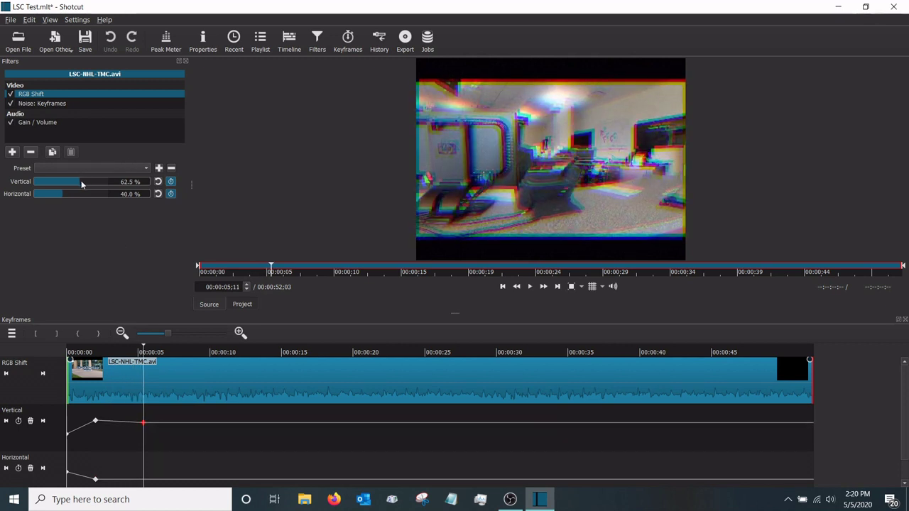
mouse_move(81, 183)
left_mouse_down()
mouse_move(89, 183)
mouse_move(62, 194)
mouse_move(84, 199)
left_mouse_up()
Add RGB Shift keyframes at 00:00:09;00 with vertical at 65.6% and horizontal at 44.4%.
key("space")
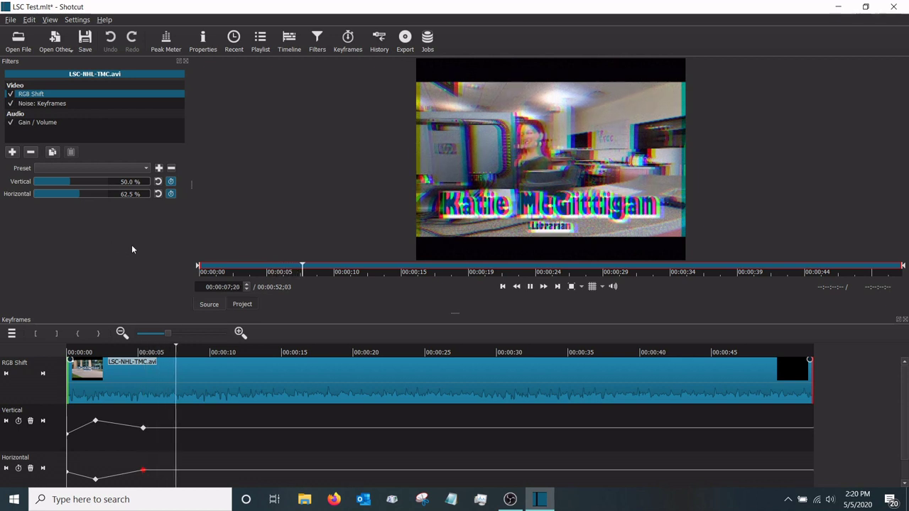
key("space")
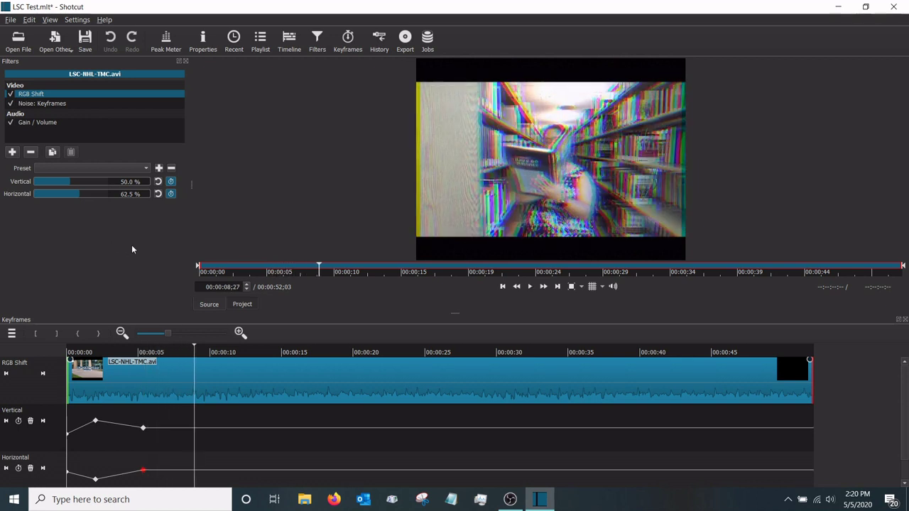
key("Left")
key("Left")
key("Left")
key("Left")
key("Left")
key("Left")
key("Left")
key("Left")
key("Left")
key("Left")
key("Left")
key("Left")
key("Left")
key("Left")
key("Left")
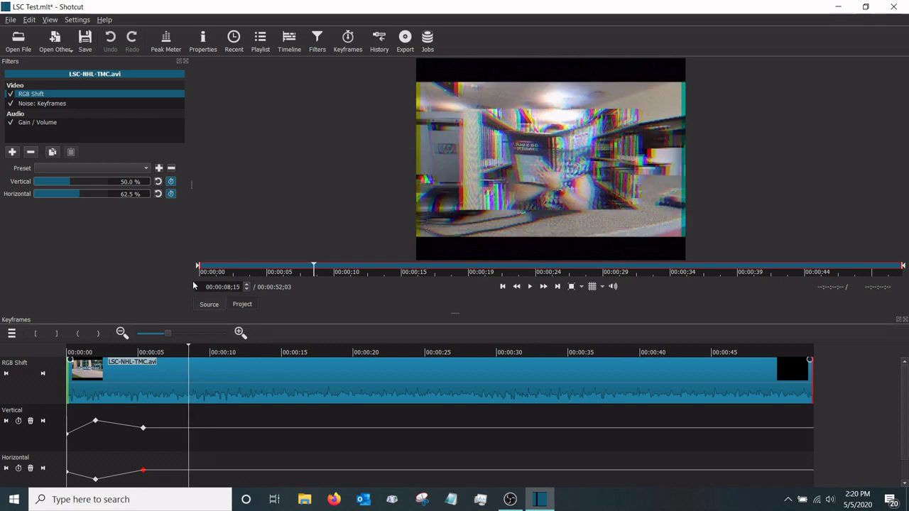
key("Right")
key("Right")
key("Right")
key("Right")
key("Right")
key("Right")
key("Right")
key("Right")
key("Right")
key("Right")
key("Right")
key("Right")
key("Right")
key("Right")
key("Right")
key("Right")
key("Right")
key("Right")
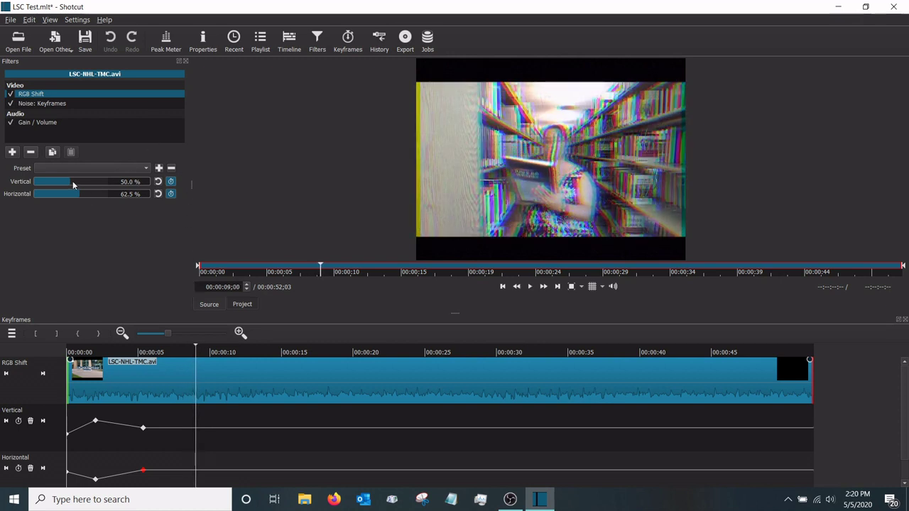
mouse_move(70, 183)
left_mouse_down()
mouse_move(84, 185)
mouse_move(68, 193)
left_mouse_up()
Add RGB Shift keyframes at 00:00:12;11 with vertical at 29.4% and horizontal at 64.4%.
key("space")
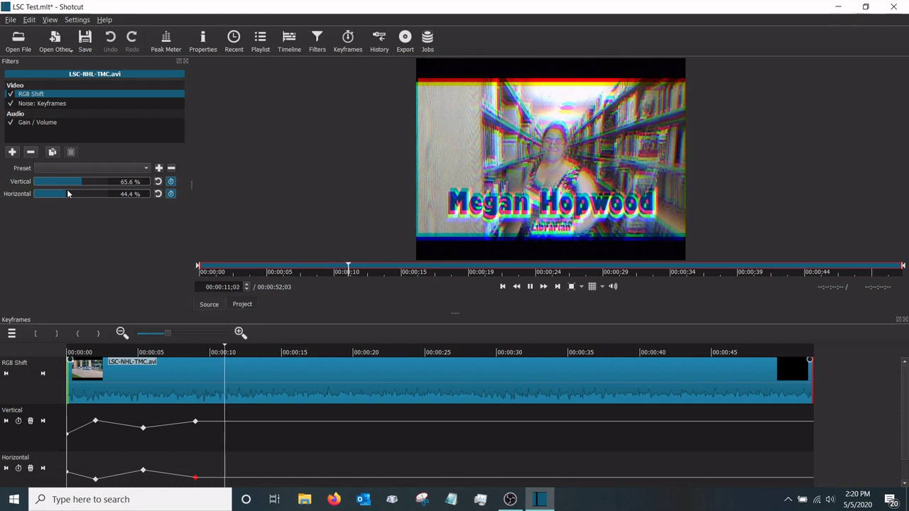
key("space")
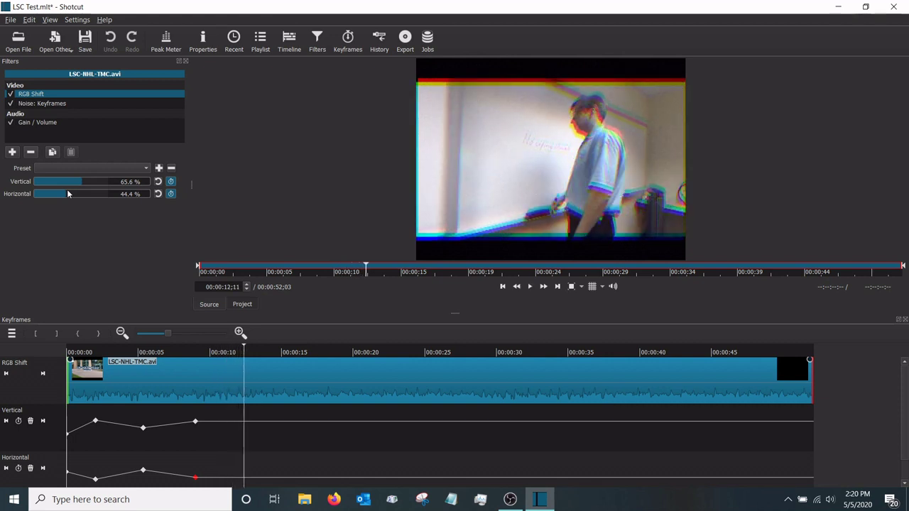
mouse_move(81, 184)
left_mouse_down()
mouse_move(89, 185)
mouse_move(56, 194)
mouse_move(84, 200)
left_mouse_up()
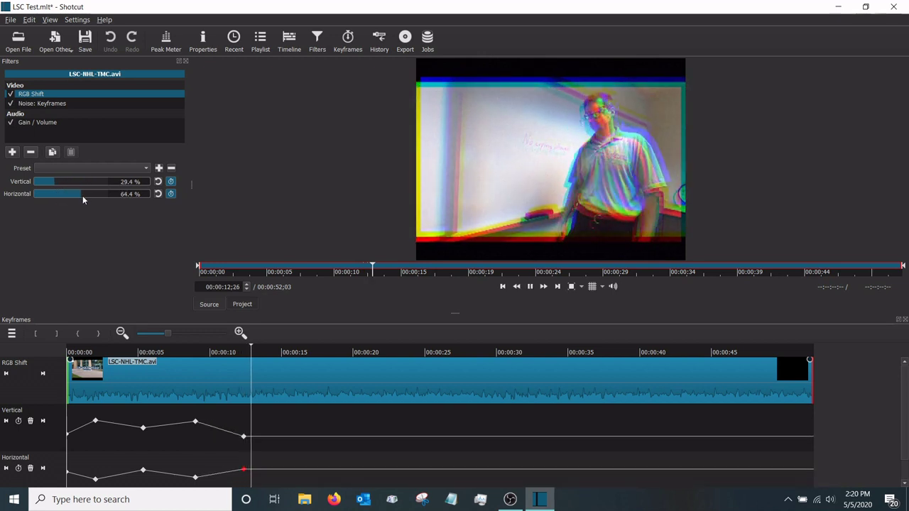
Review the RGB Shift animation by playing the clip from its beginning through all the keyframes.
key("space")
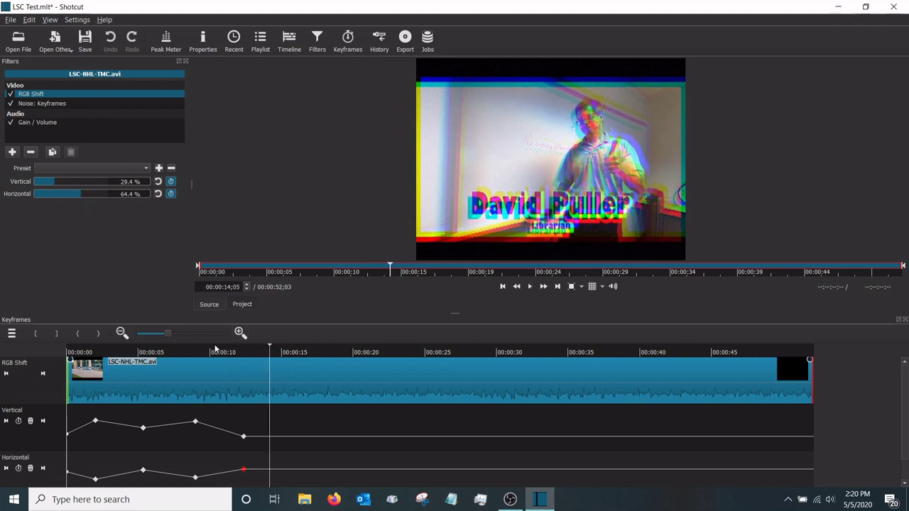
key("Left")
key("Left")
key("Left")
key("Left")
key("Left")
key("Left")
key("Left")
key("Left")
key("Left")
key("Left")
key("Left")
key("Left")
key("Left")
key("Left")
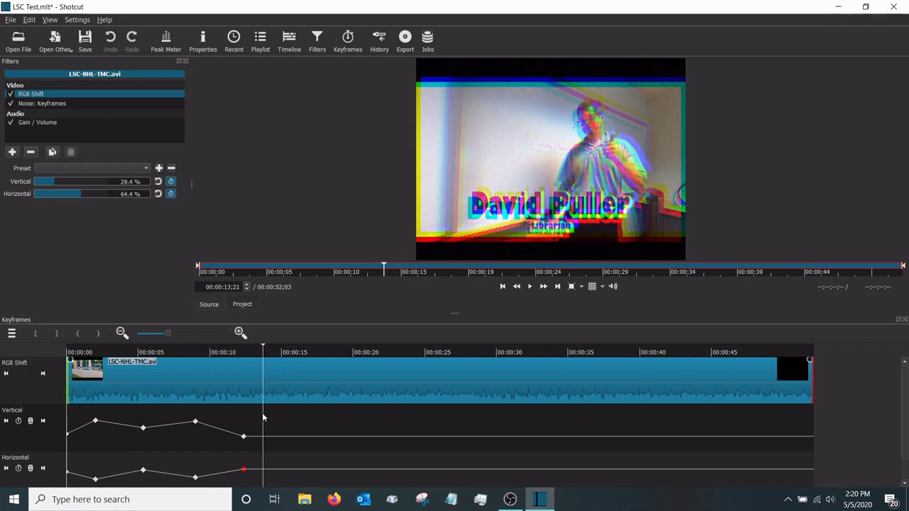
key("Home")
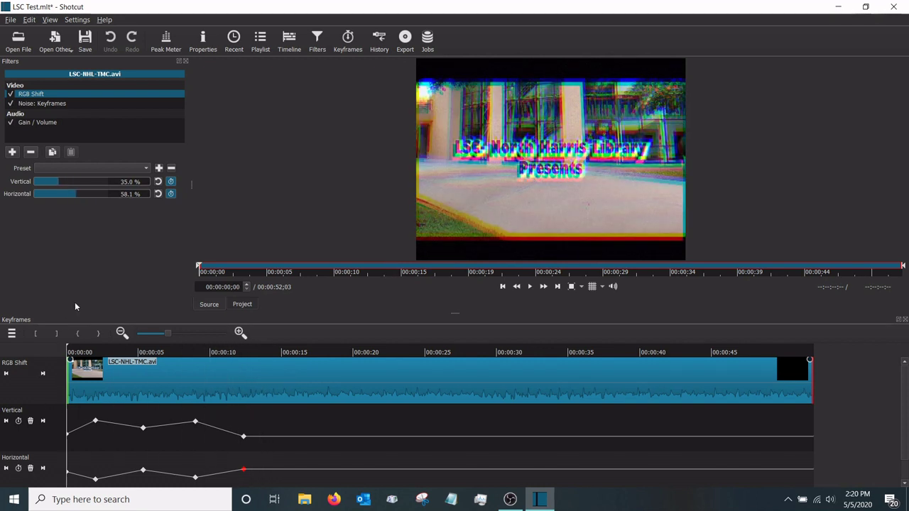
key("space")
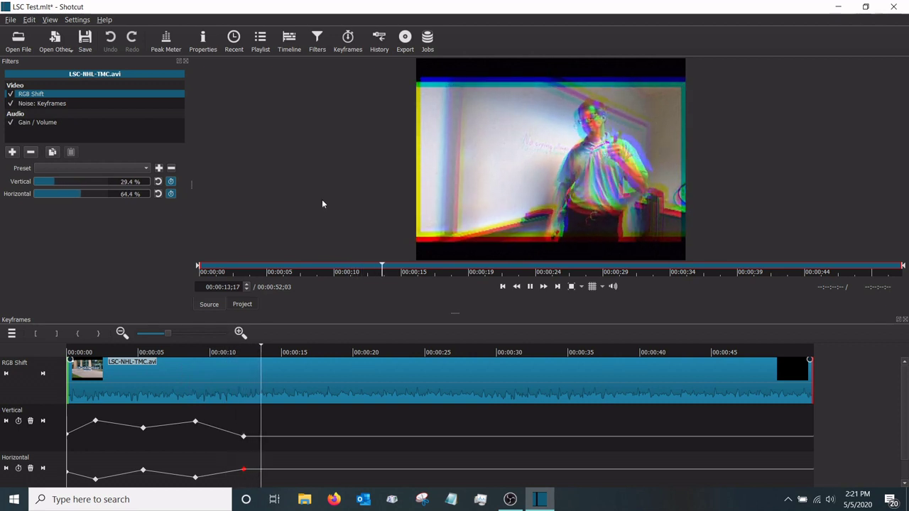
key("space")
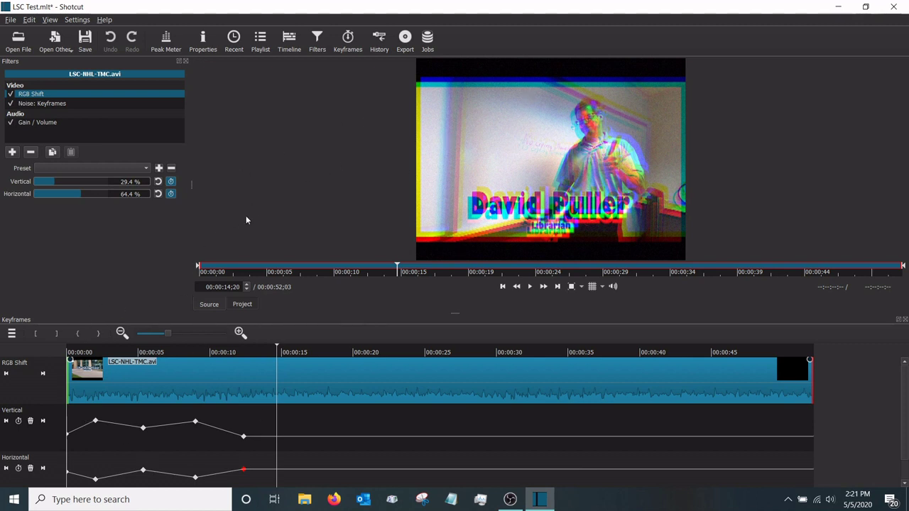
Compare the clip from 00:00:05;18 with the RGB Shift filter disabled and enabled again.
left_click_drag(278, 352, 146, 353)
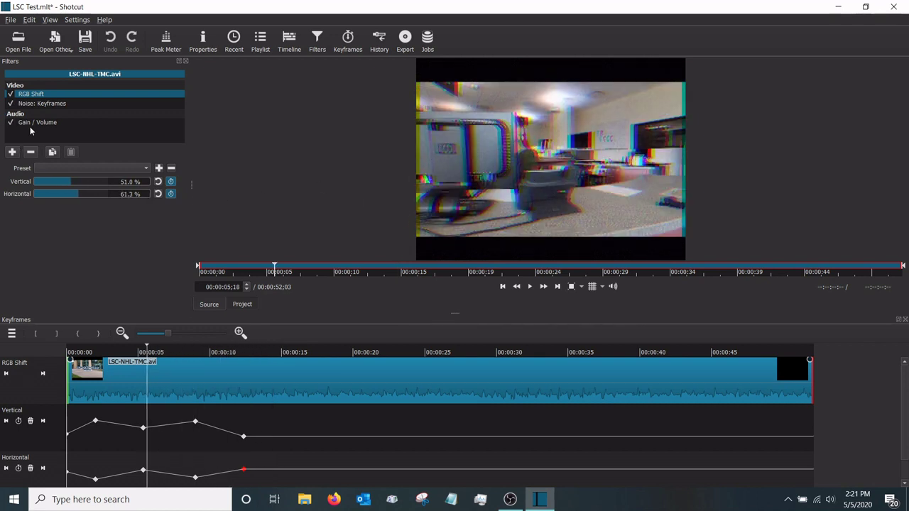
left_click(10, 94)
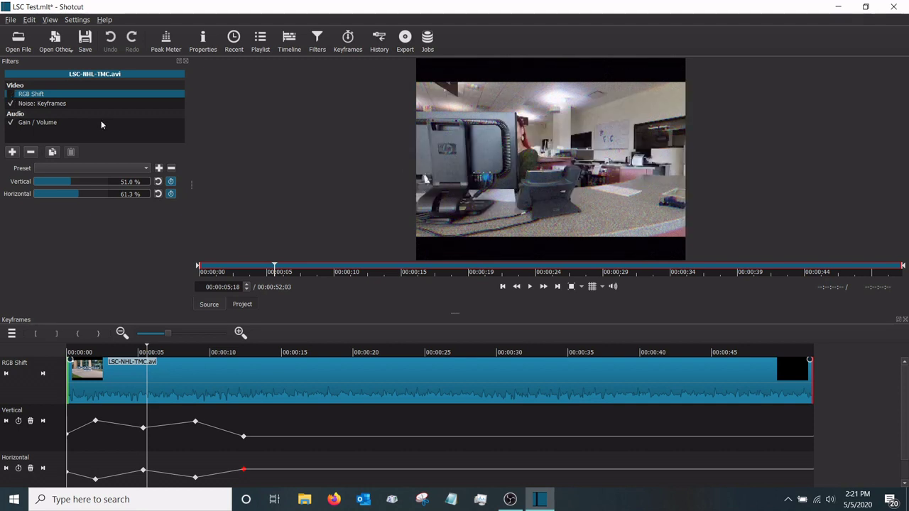
key("space")
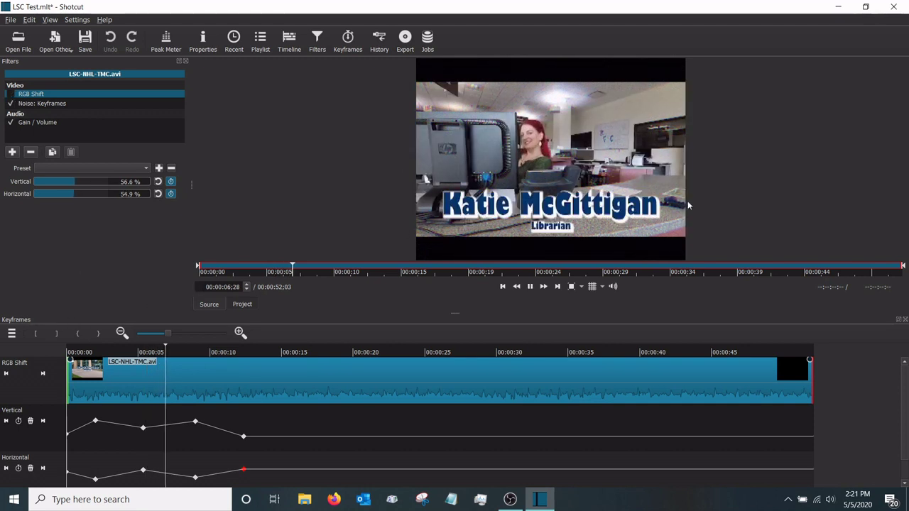
key("space")
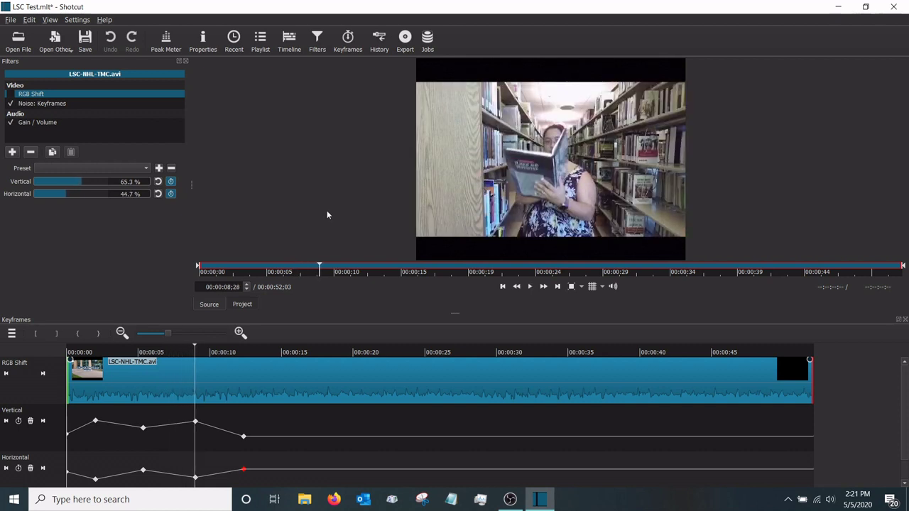
left_click(10, 94)
key("space")
key("space")
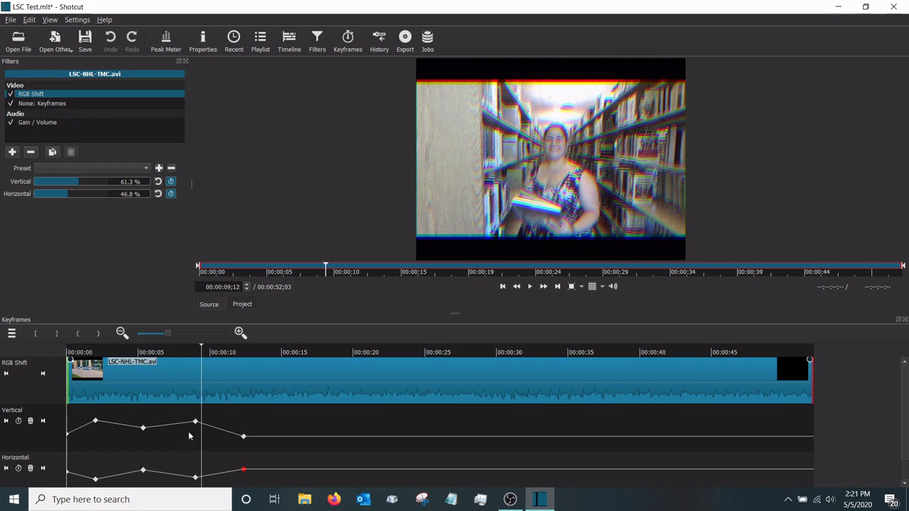
Move the vertical RGB Shift keyframe near 00:00:09;00 to just past 00:00:09;15 at about 53%, and play the result.
left_click(195, 422)
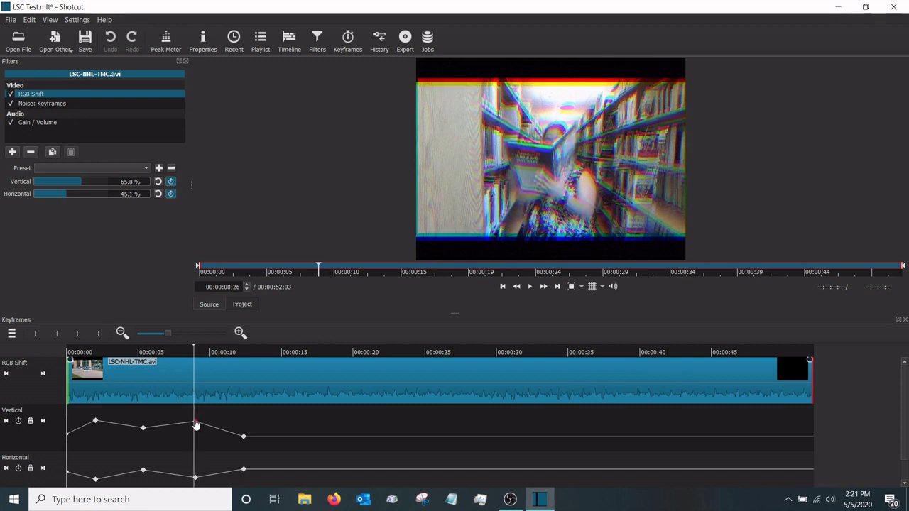
mouse_move(196, 425)
left_mouse_down()
mouse_move(199, 414)
mouse_move(197, 430)
mouse_move(214, 426)
mouse_move(183, 426)
mouse_move(204, 427)
left_mouse_up()
key("space")
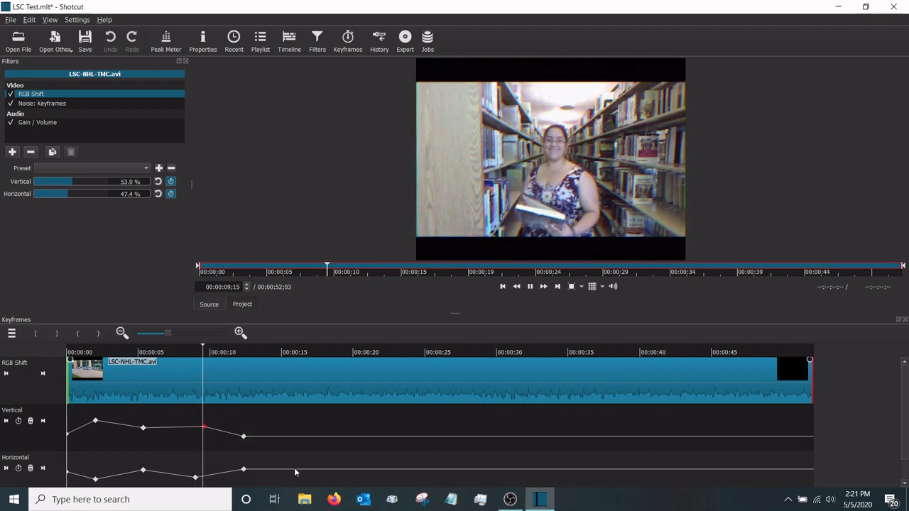
key("space")
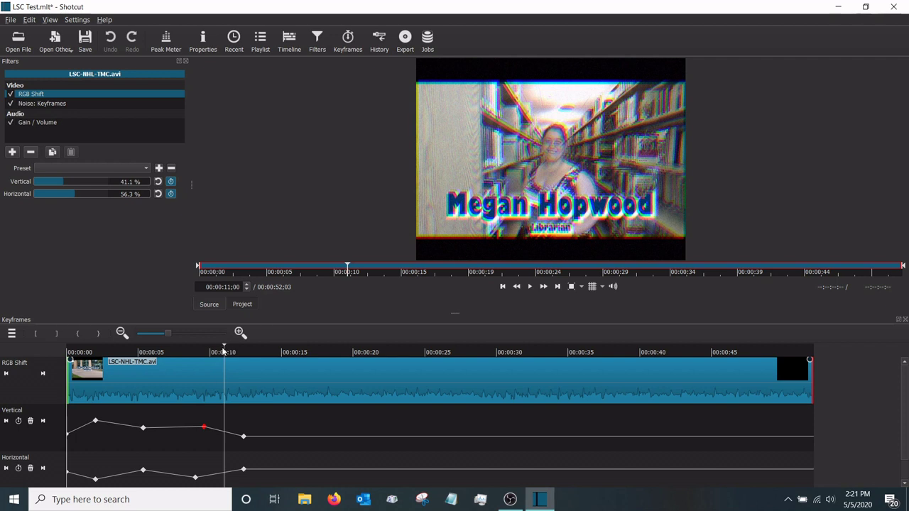
Enable keyframes for the noise filter's amount and set it to 100.0% at the clip's start.
left_click_drag(221, 347, 50, 347)
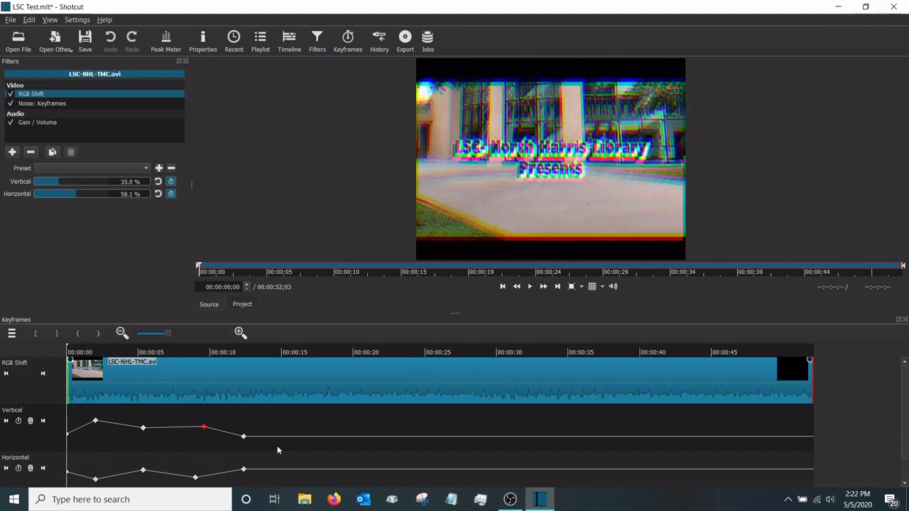
left_click(62, 104)
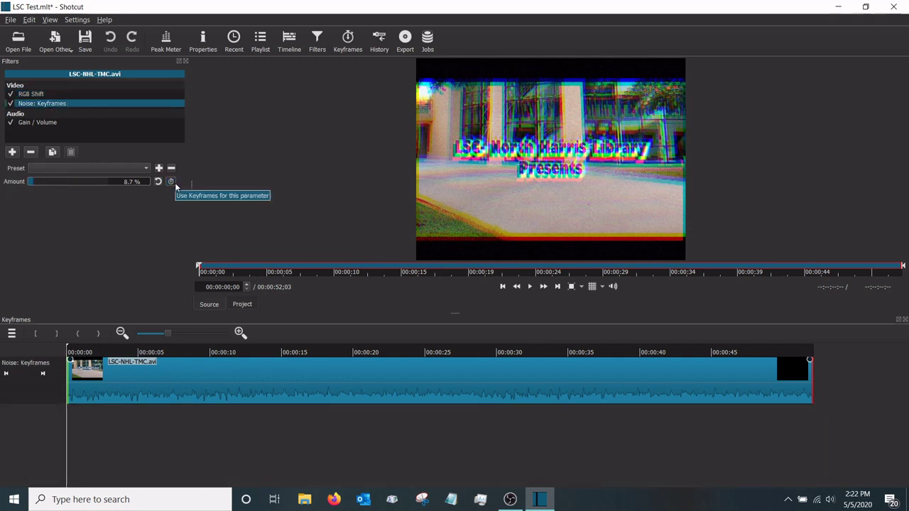
left_click(172, 183)
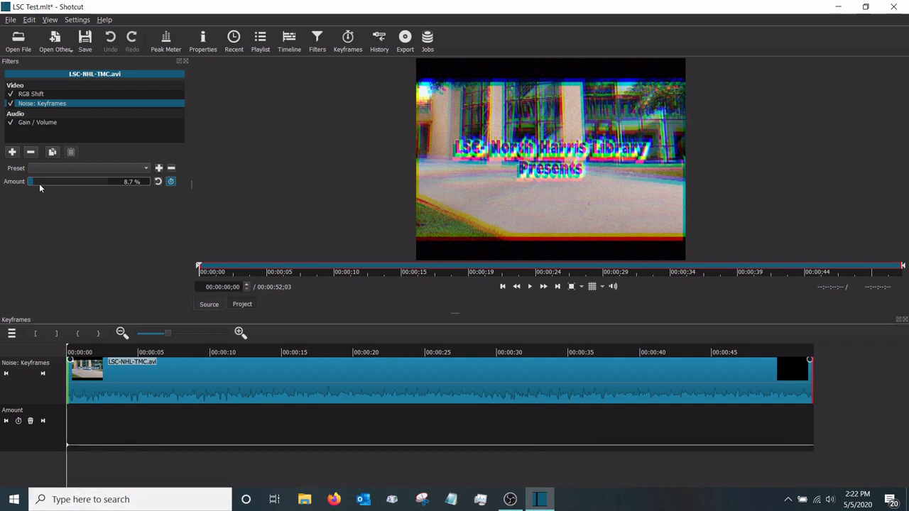
left_click_drag(32, 181, 112, 185)
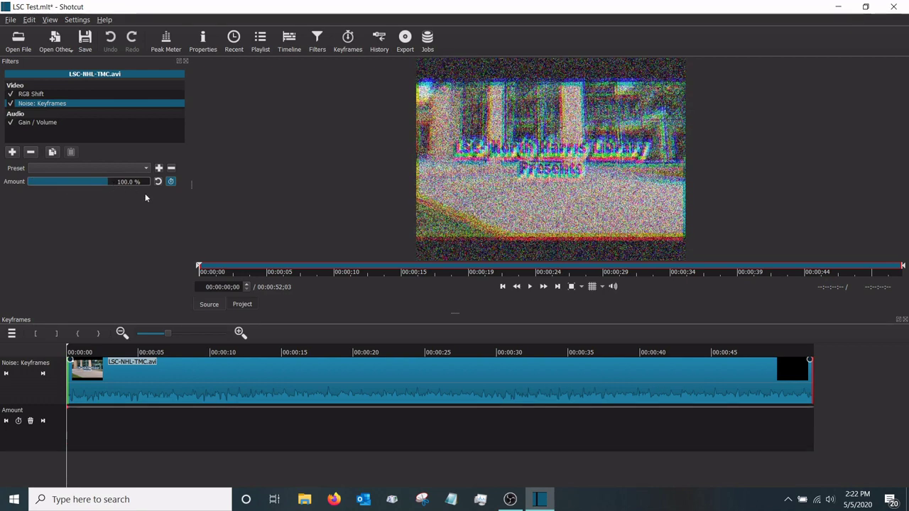
Add noise amount keyframes of 84.4% at 00:00:00;16 and 57.8% shortly before 00:00:01;28.
key("space")
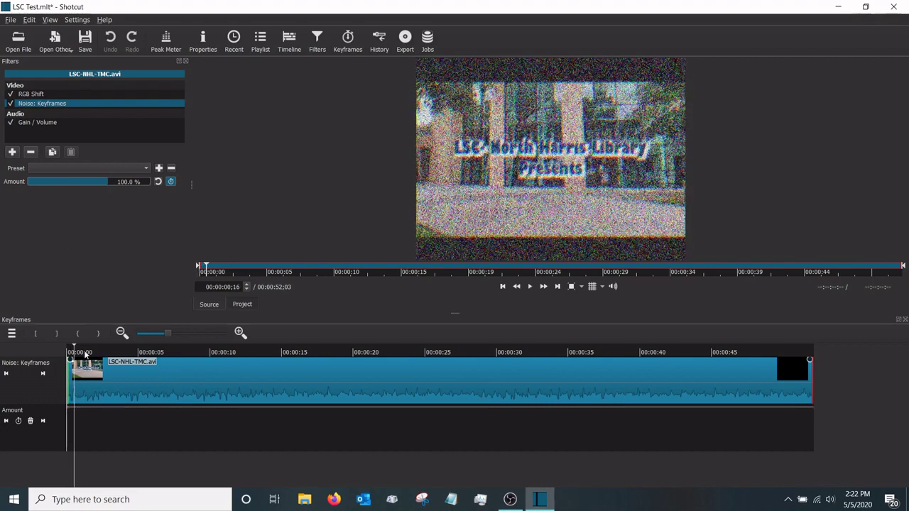
left_click(96, 181)
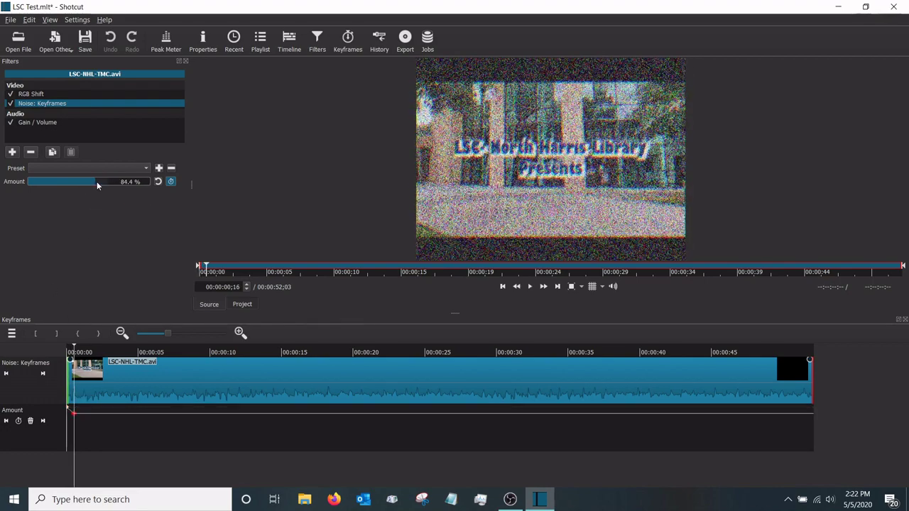
key("space")
left_click_drag(96, 182, 74, 180)
Add noise amount keyframes of 33.5% at 00:00:02;23 and 15.0% shortly after 00:00:03;10.
key("space")
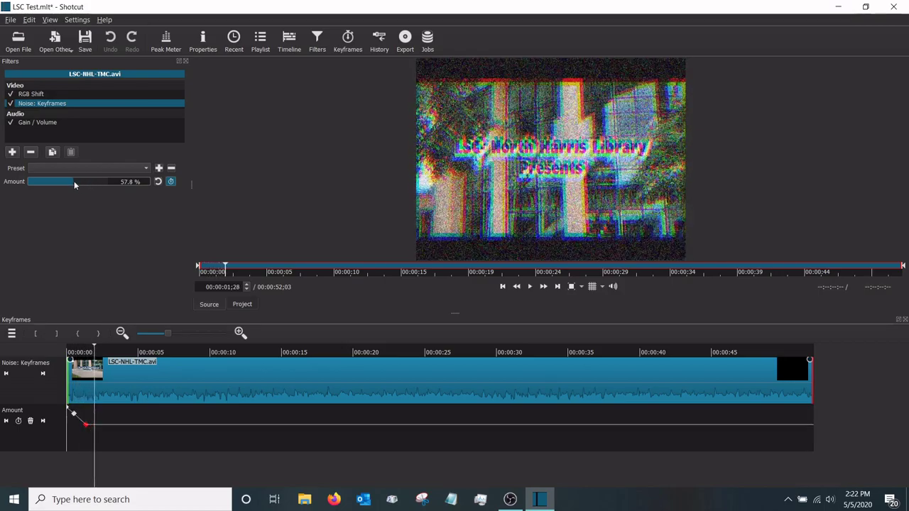
key("space")
key("space")
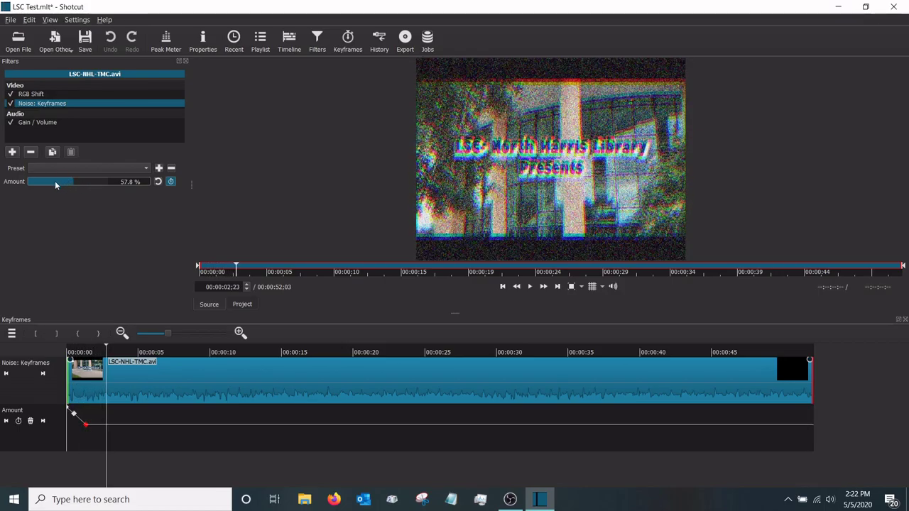
left_click(55, 182)
key("space")
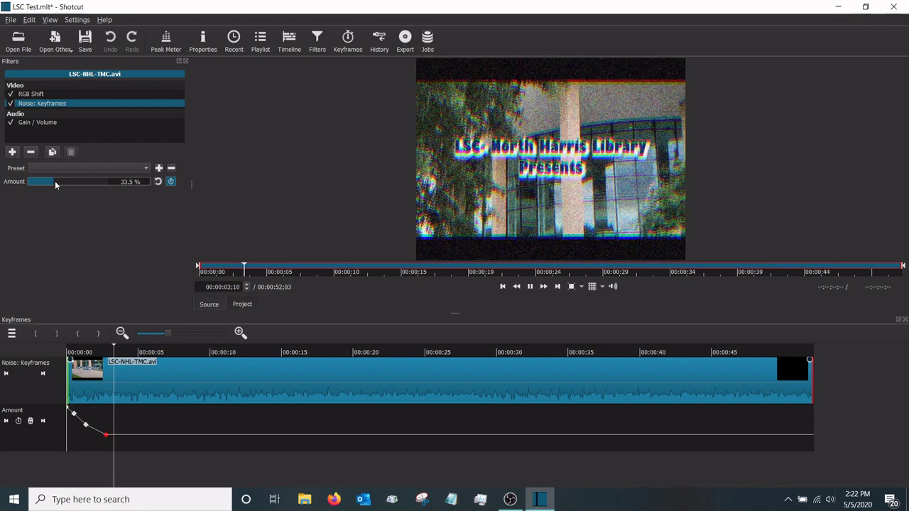
key("space")
left_click(40, 182)
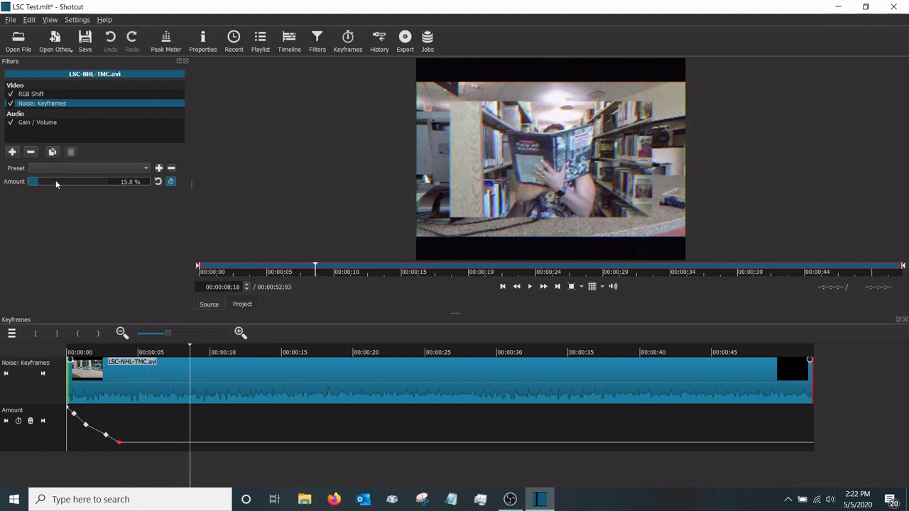
Add noise amount keyframes of 39.9% at 00:00:08;19, 26.6% at 00:00:11;01 and 71.7% at 00:00:13;10.
key("space")
left_click_drag(53, 180, 59, 181)
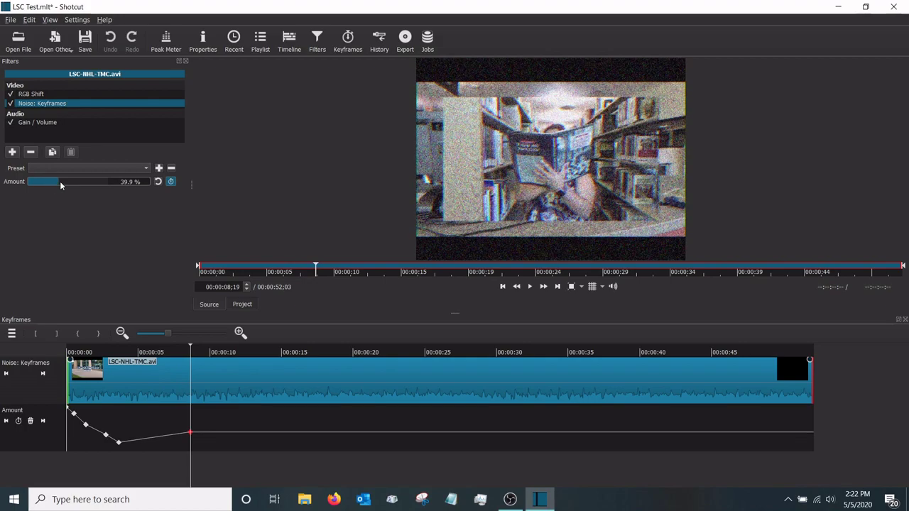
key("space")
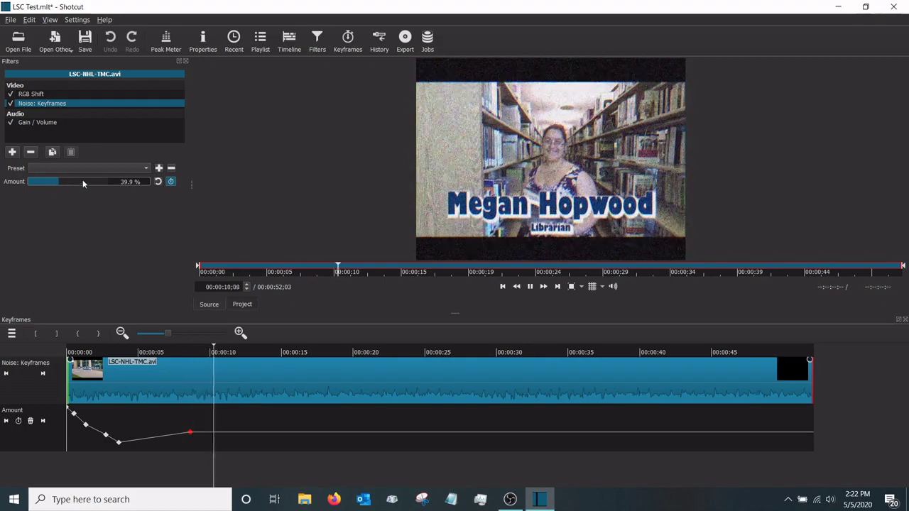
key("space")
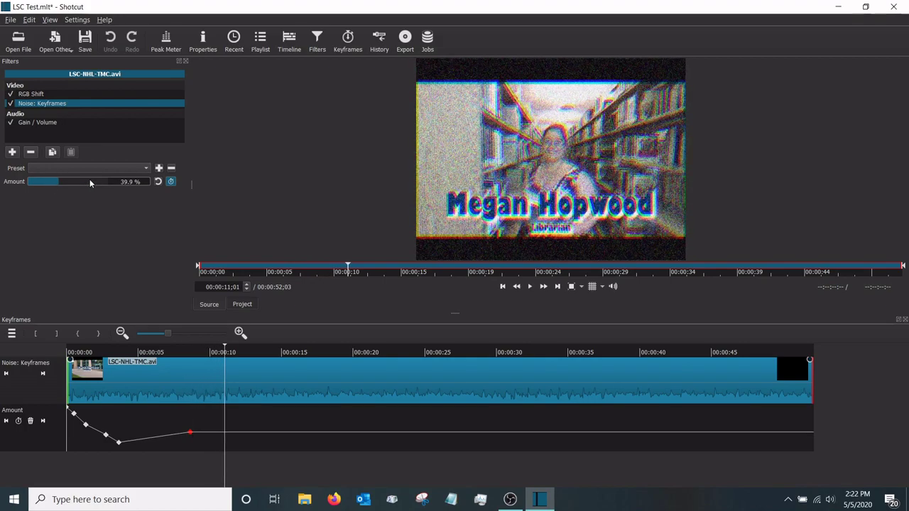
left_click_drag(91, 179, 49, 182)
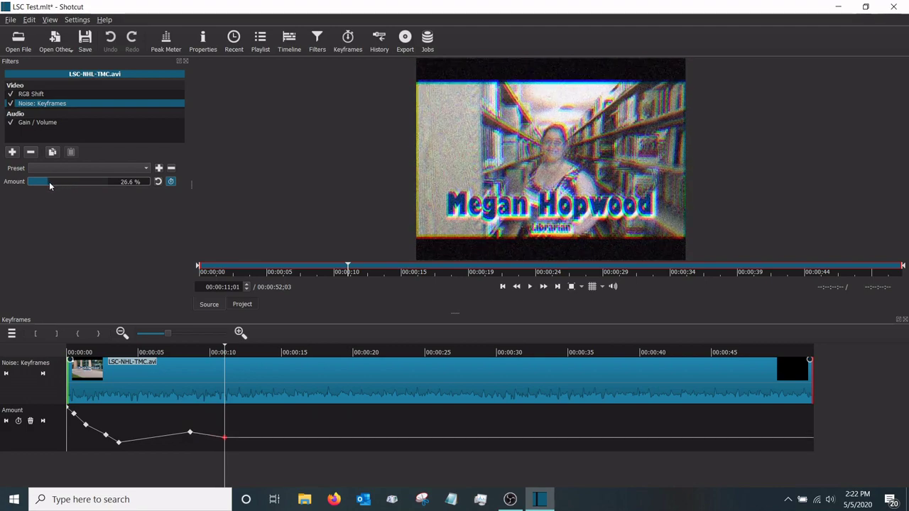
key("space")
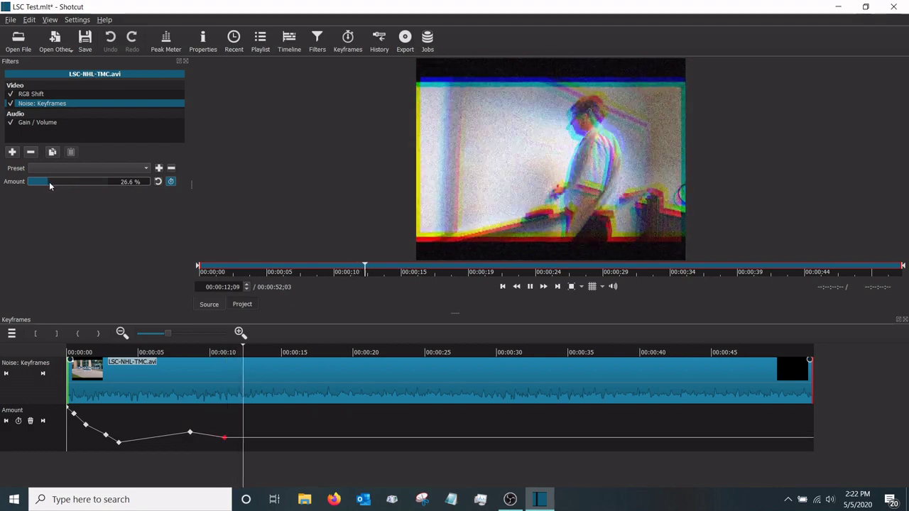
left_click(86, 179)
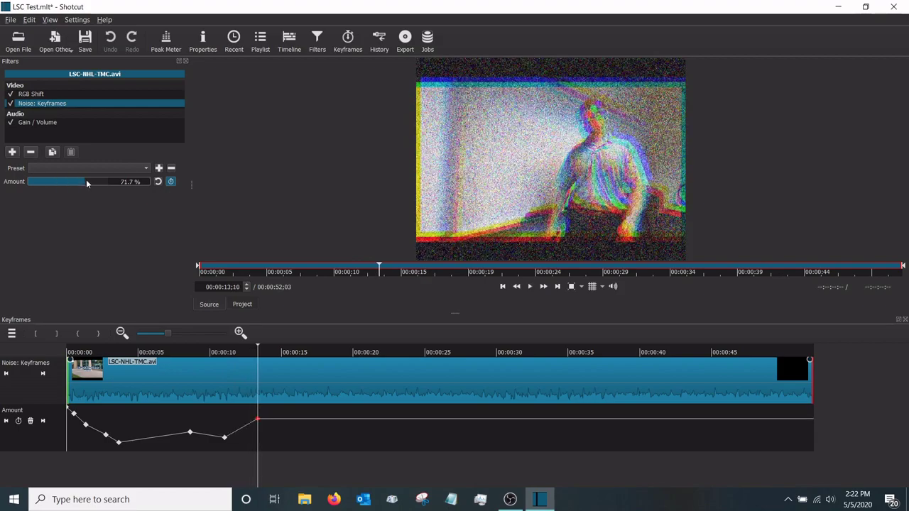
Play the clip past the last noise keyframe and again from its beginning to review the noise animation.
key("space")
key("space")
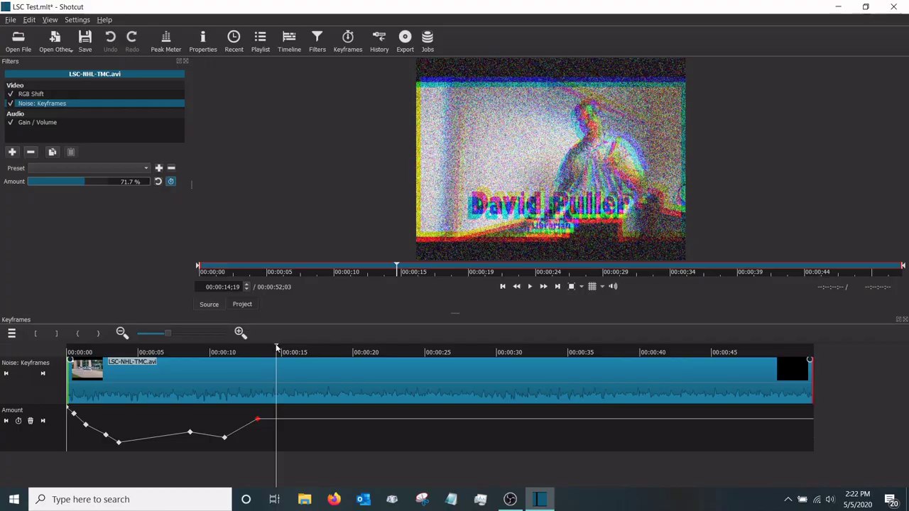
left_click_drag(277, 348, 71, 348)
key("space")
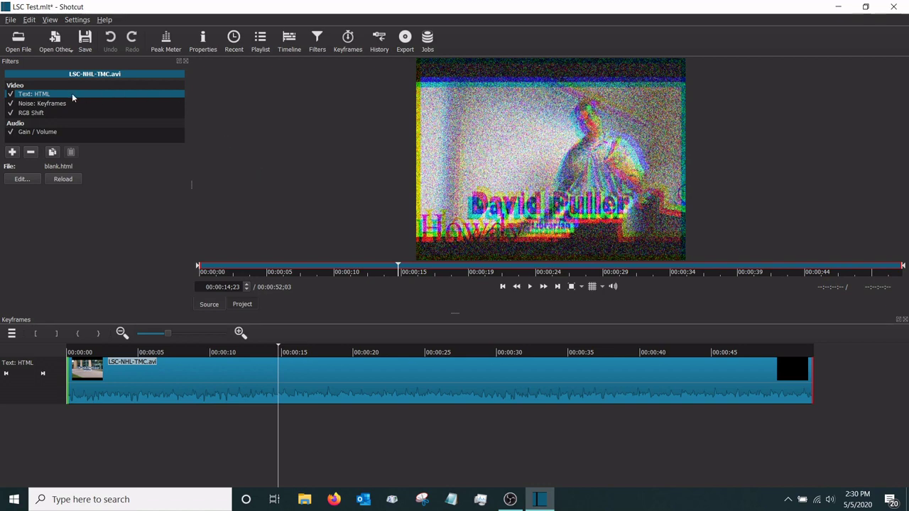
Reorder the Text: HTML filter below RGB Shift and back above the other video filters, and return to the clip's start.
left_click_drag(43, 96, 44, 119)
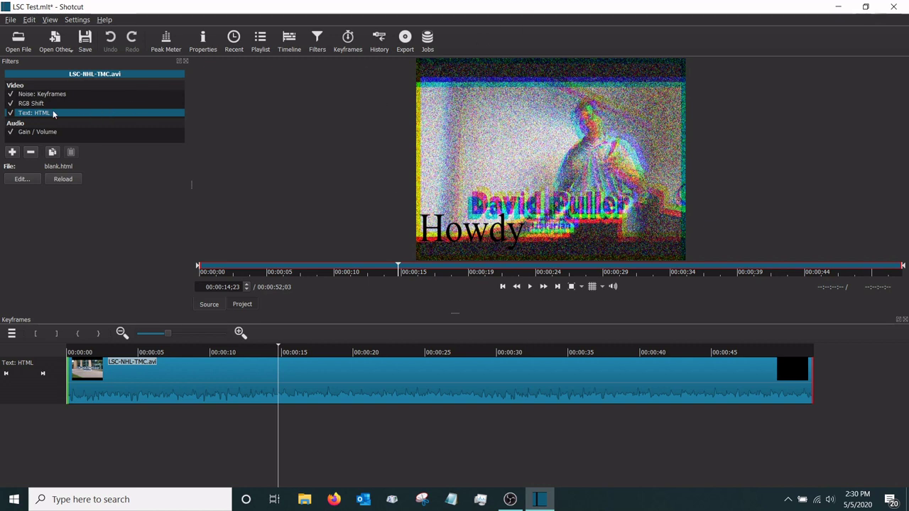
left_click_drag(45, 110, 74, 88)
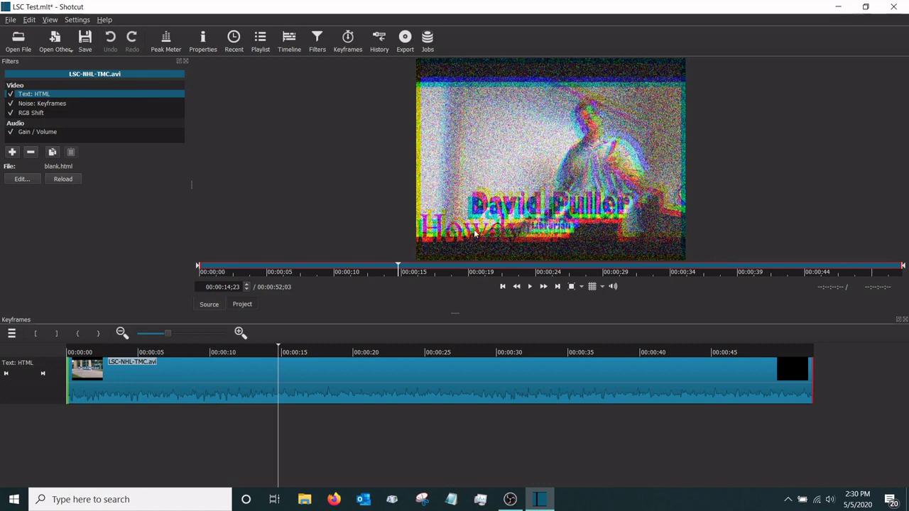
left_click(217, 380)
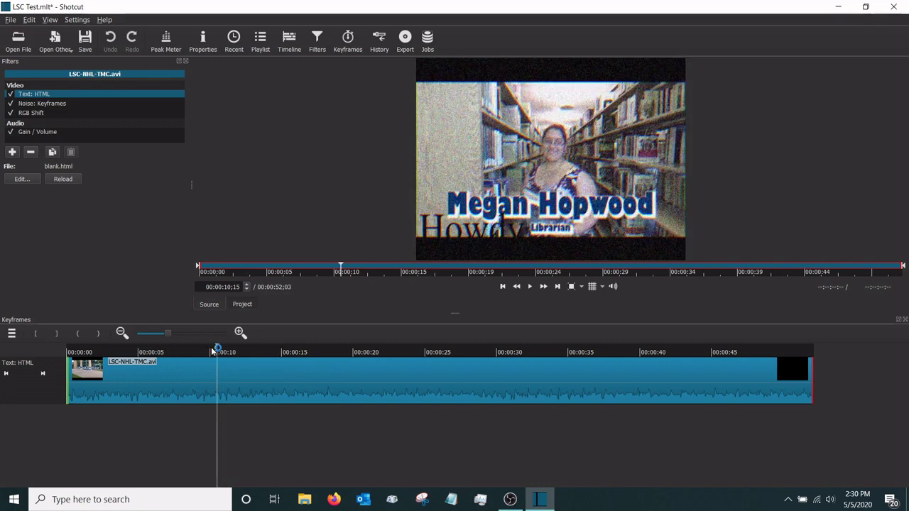
left_click_drag(212, 351, 32, 352)
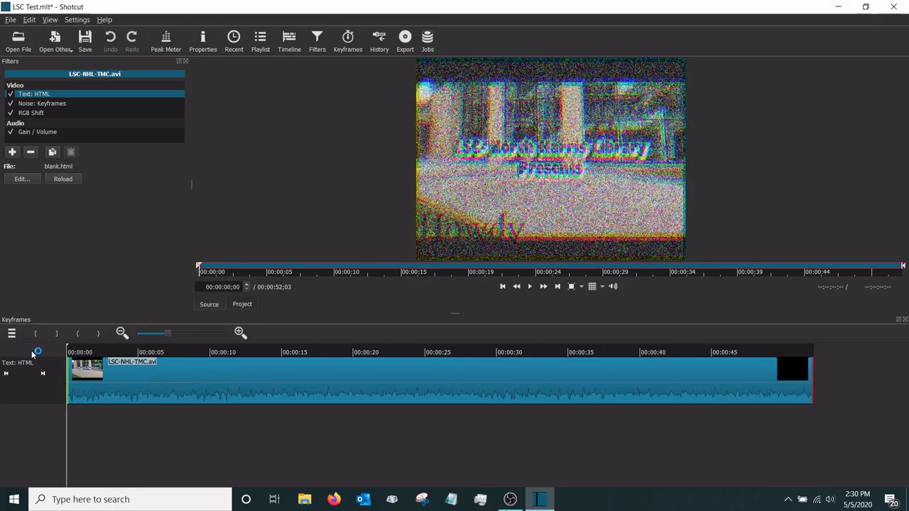
Play the clip briefly and move the playhead back to 00:00:13;25.
key("space")
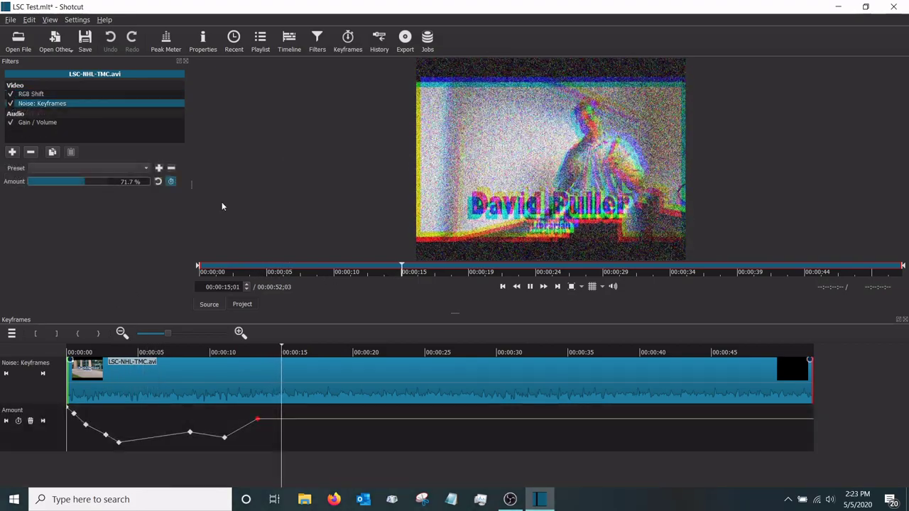
key("space")
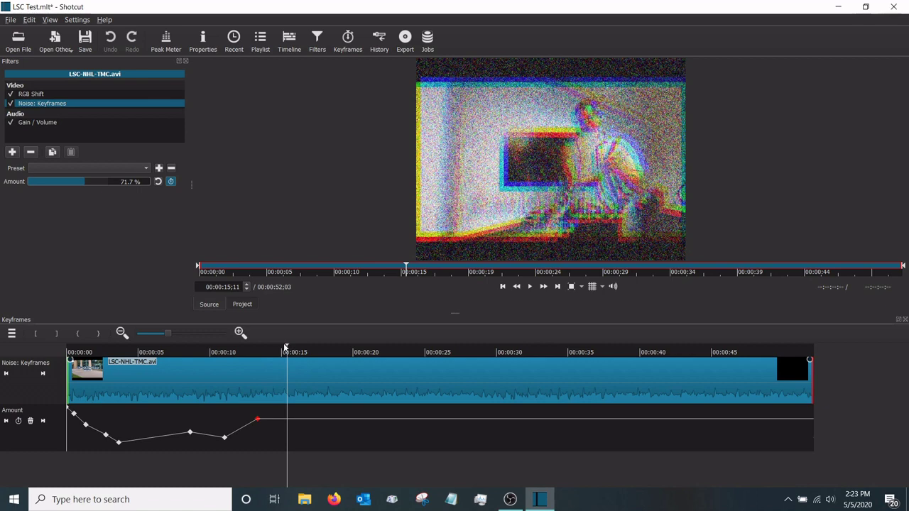
left_click(285, 368)
left_click(284, 363)
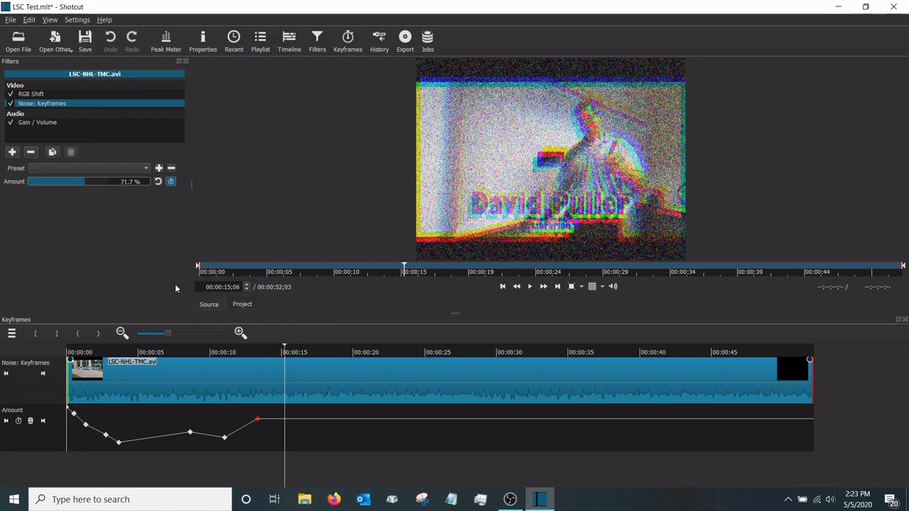
left_click_drag(284, 352, 265, 408)
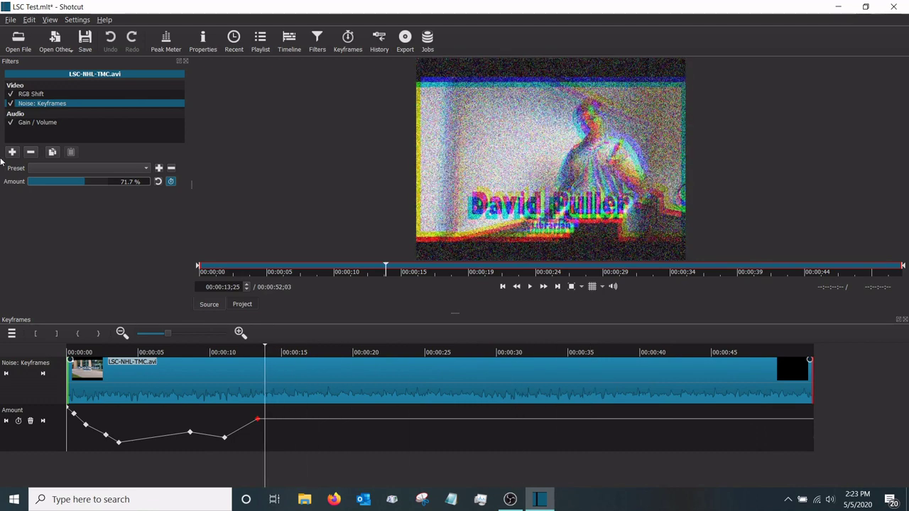
Open the video export settings and widen the panel so the preset names and options fit.
left_click(11, 20)
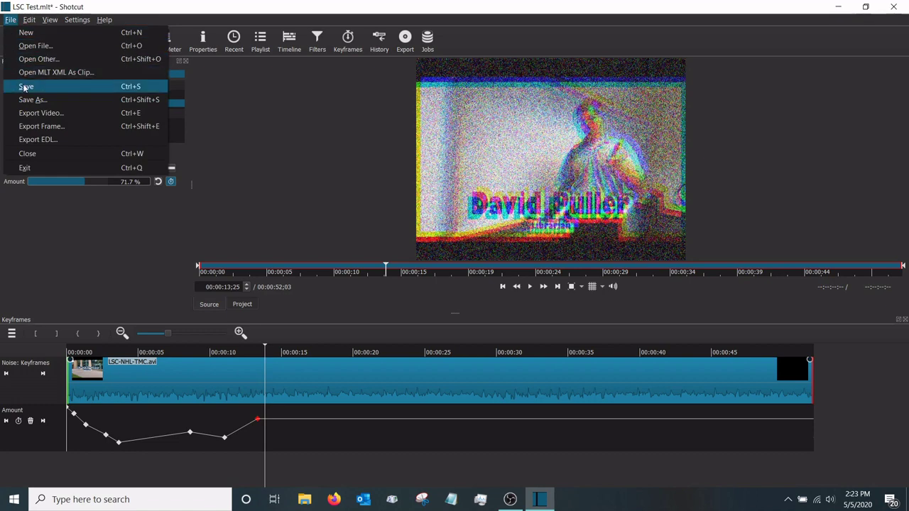
left_click(54, 115)
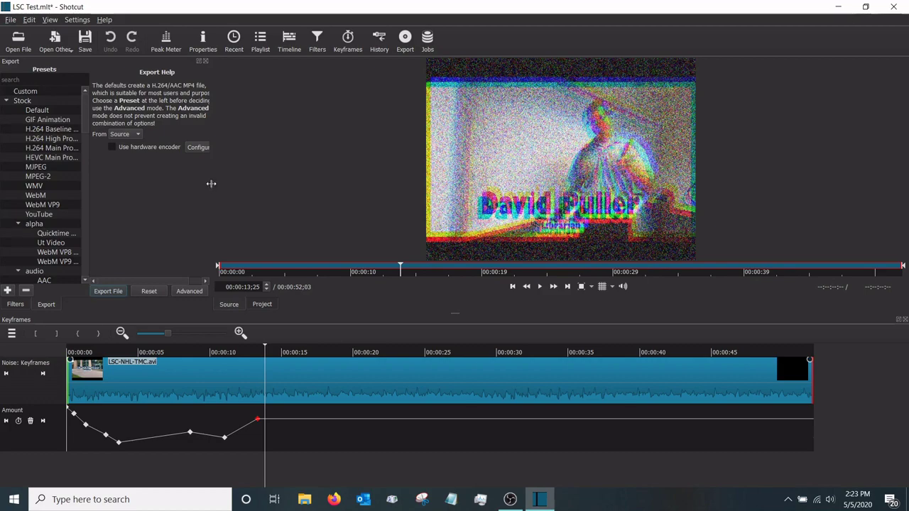
left_click_drag(211, 184, 306, 191)
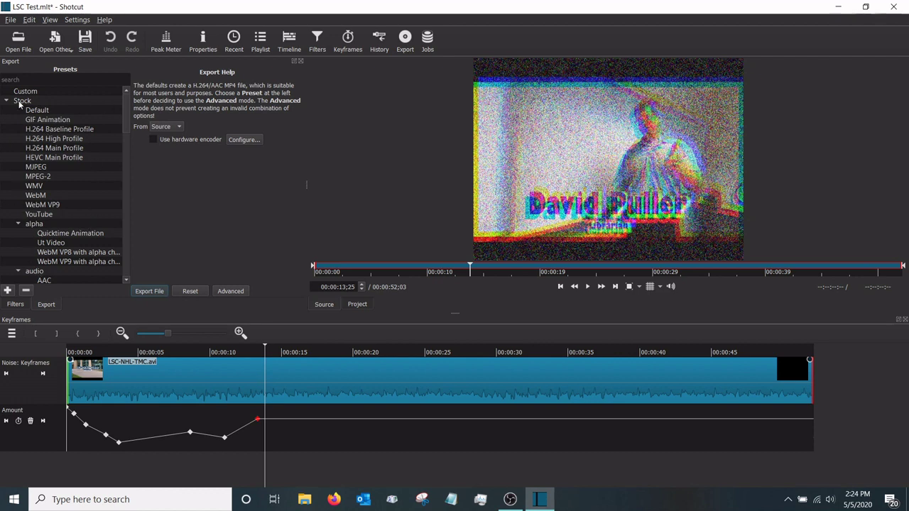
Browse the stock export presets, including Default, YouTube, legacy Flash and the stills formats, and select GIF Animation.
left_click(39, 111)
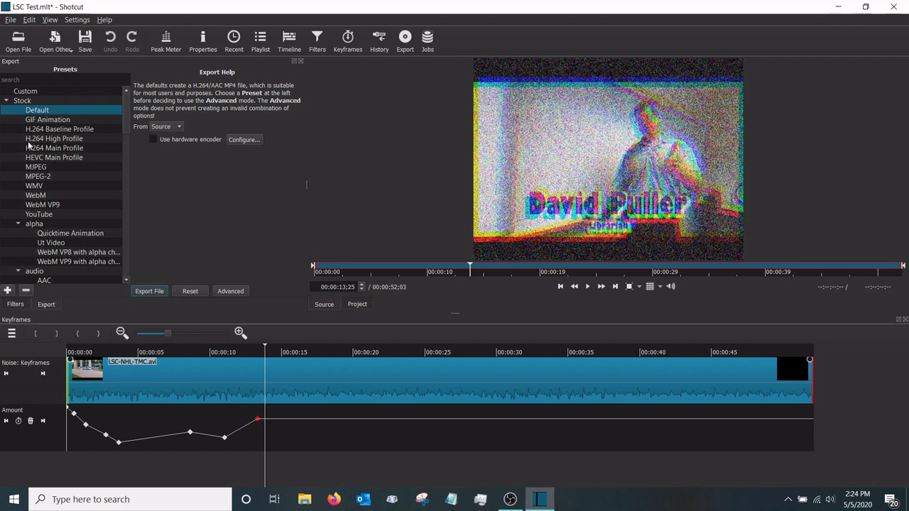
left_click(39, 215)
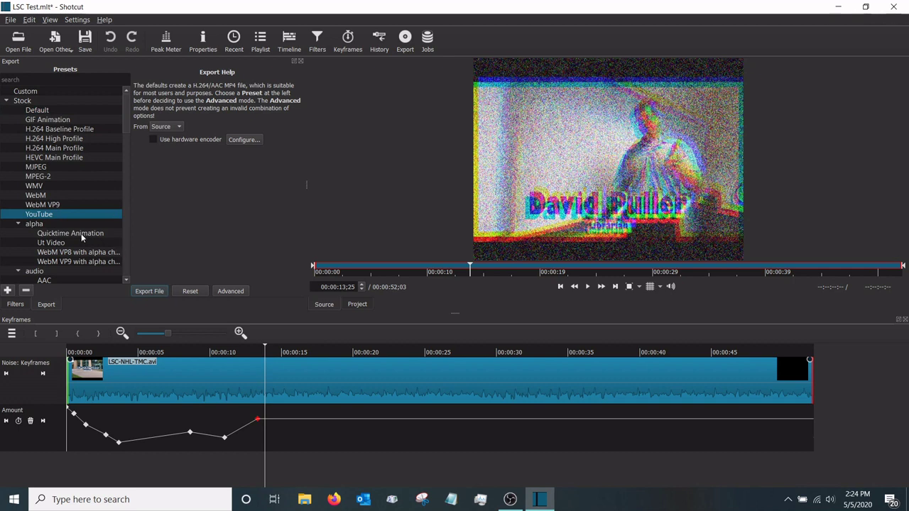
left_click(127, 266)
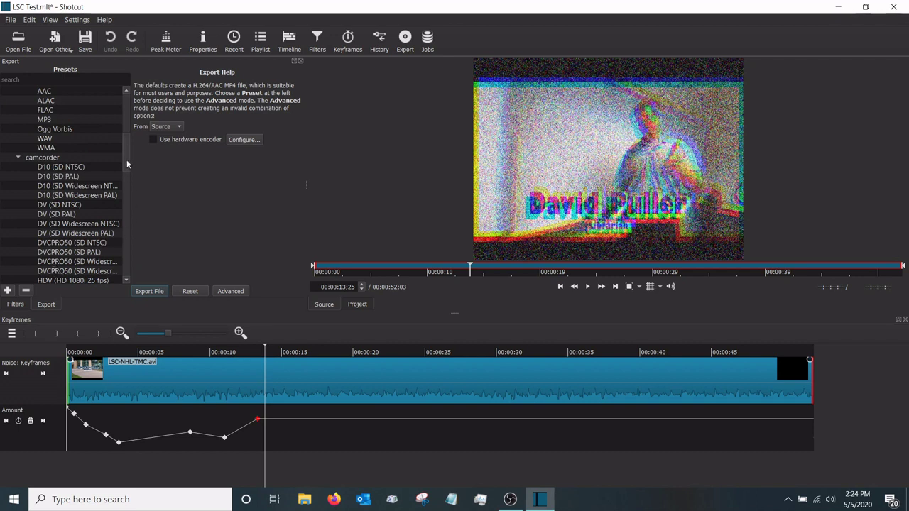
left_click_drag(126, 159, 125, 260)
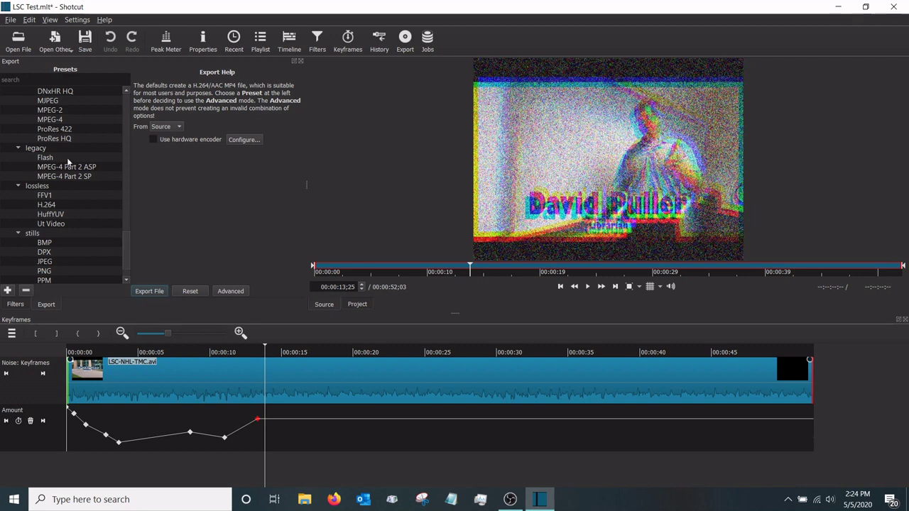
mouse_move(47, 159)
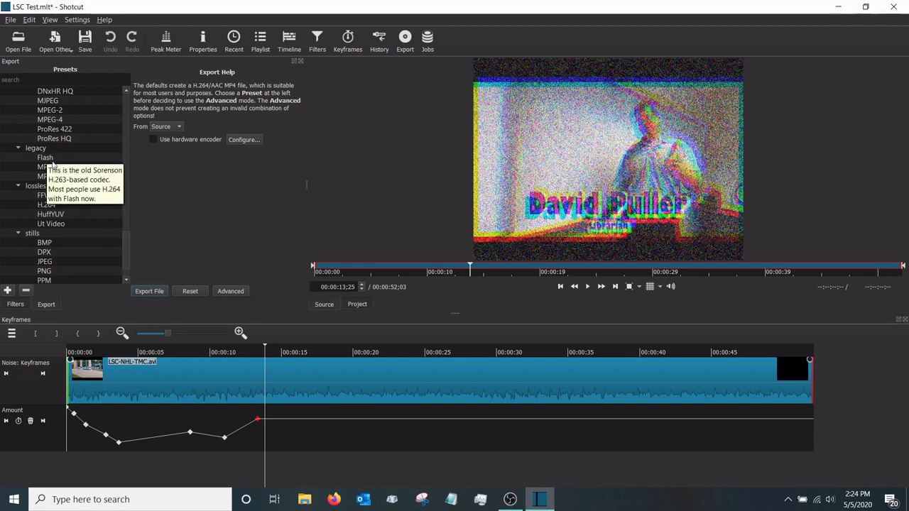
scroll(127, 249, "down", 1)
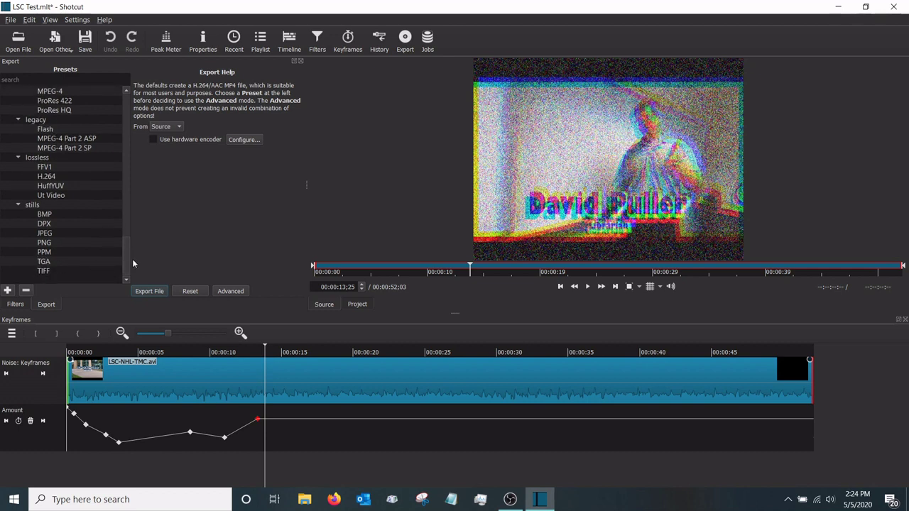
left_click_drag(125, 258, 134, 119)
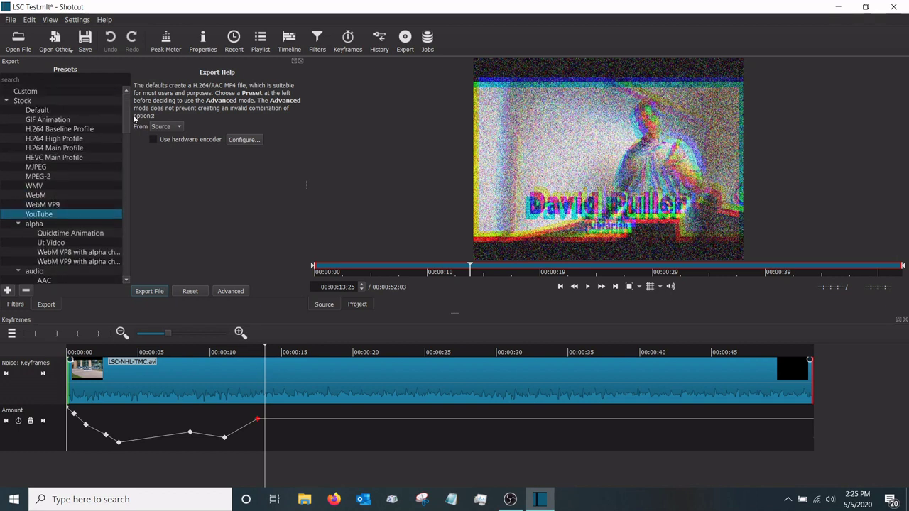
left_click(43, 121)
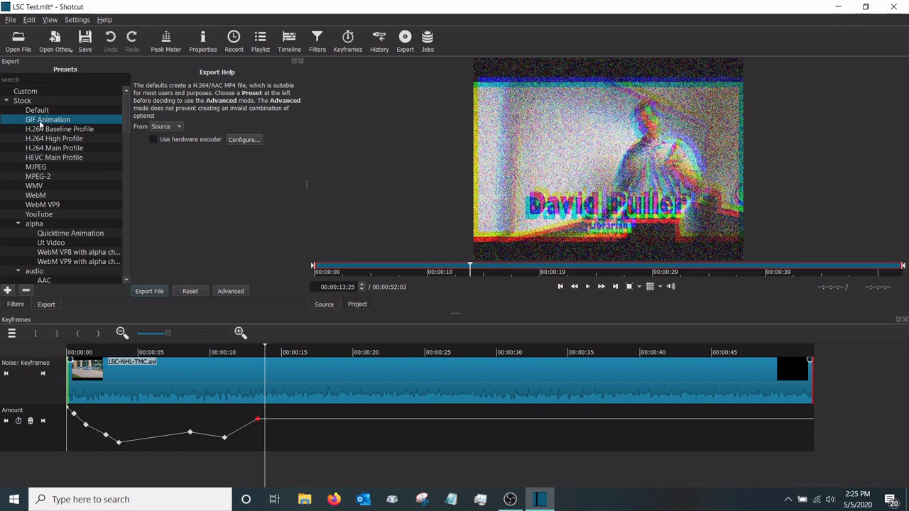
Add a Text: HTML filter to the clip using the Blank HTML template saved as blank.html.
left_click(20, 305)
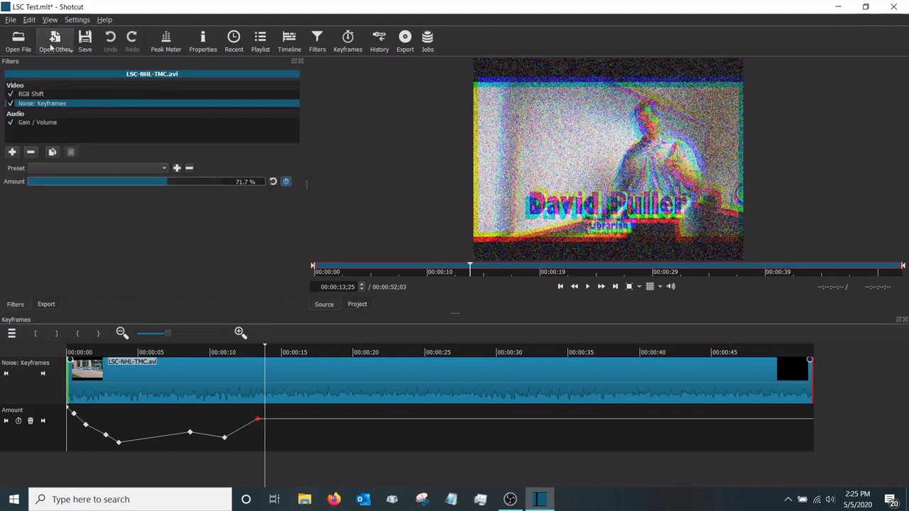
left_click(12, 152)
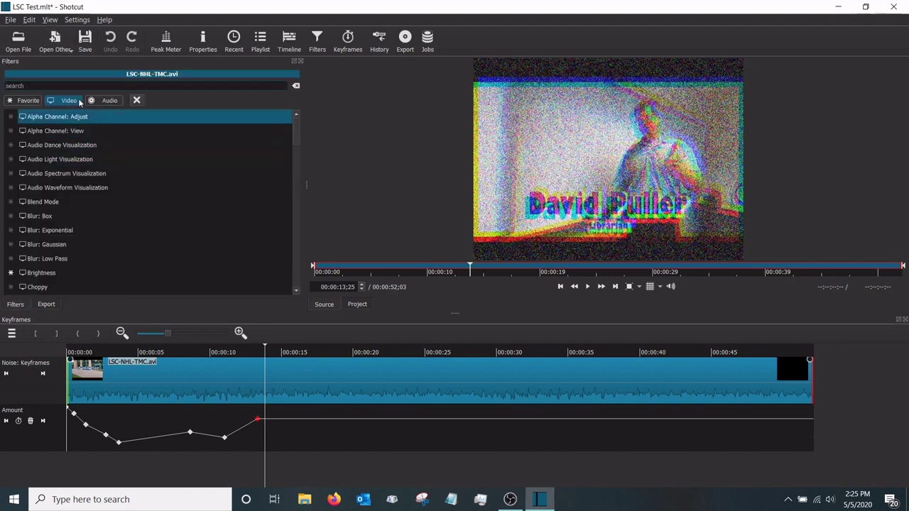
type("html")
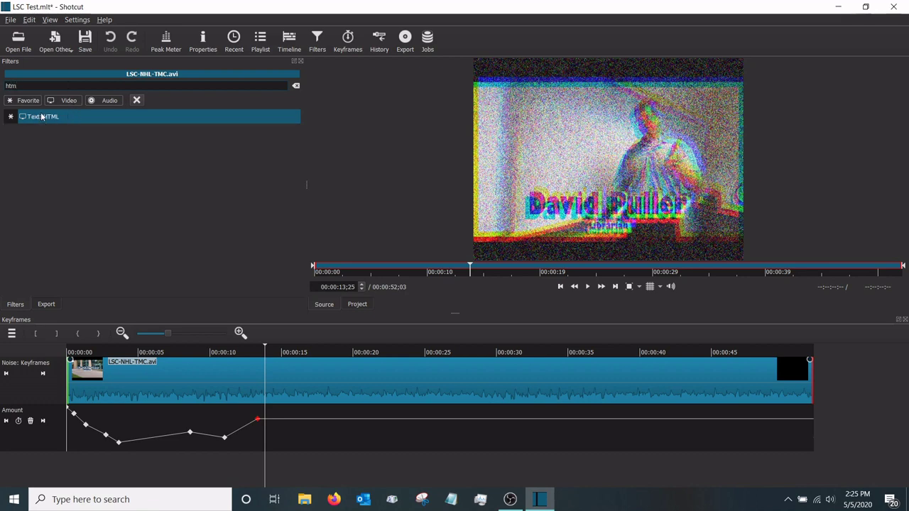
left_click(41, 115)
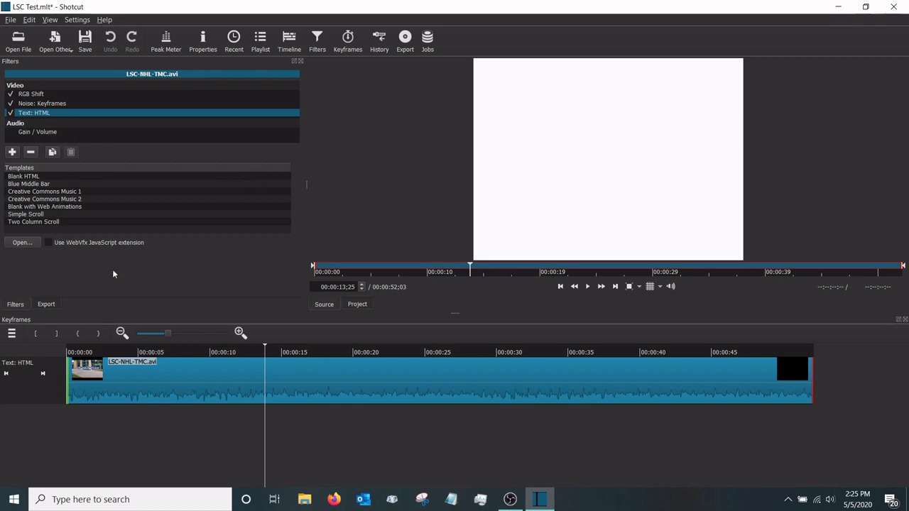
double_click(31, 177)
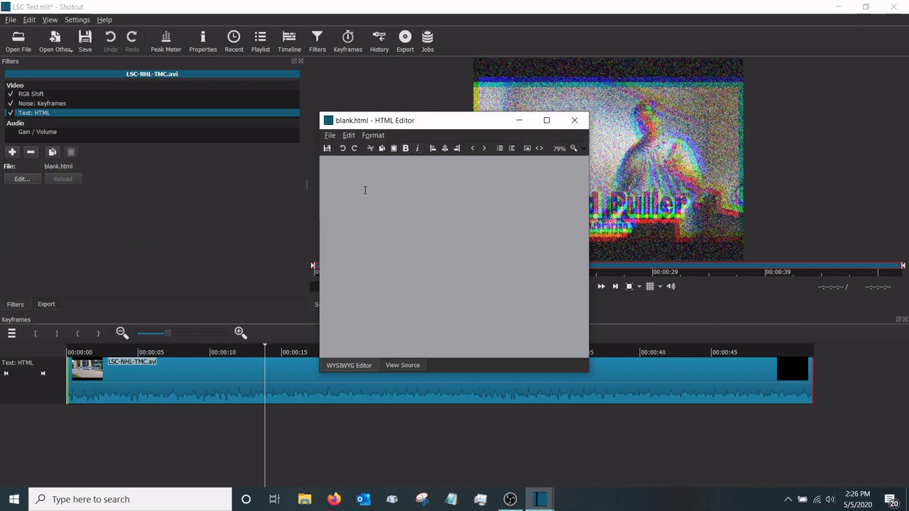
Enter the text "Howdy" in the HTML editor, save blank.html and close the editor.
left_click(359, 200)
type("Howdy")
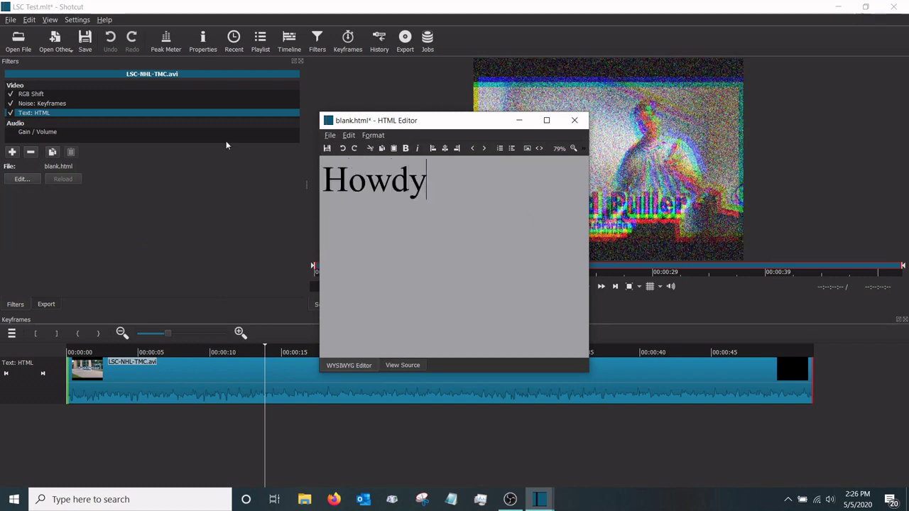
left_click(327, 148)
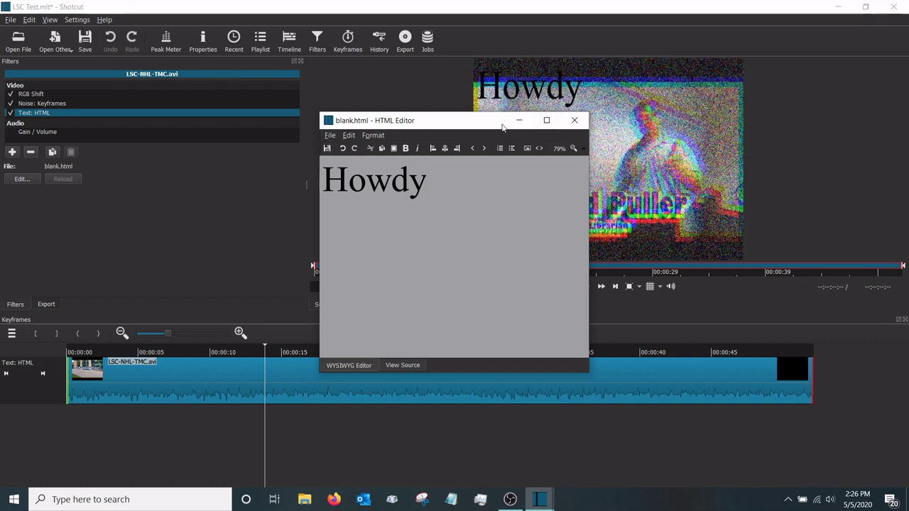
left_click(575, 120)
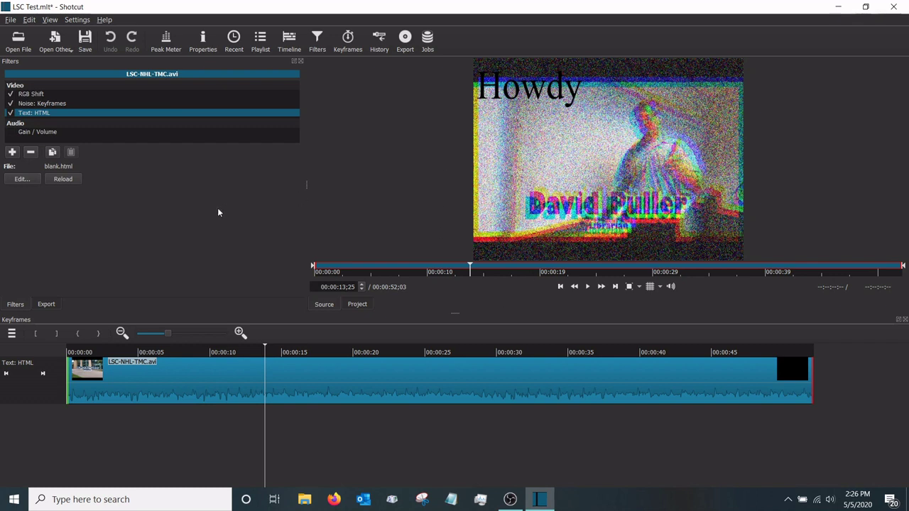
Move "Howdy" down in blank.html by inserting three blank lines above it, then save and close the editor.
left_click(21, 180)
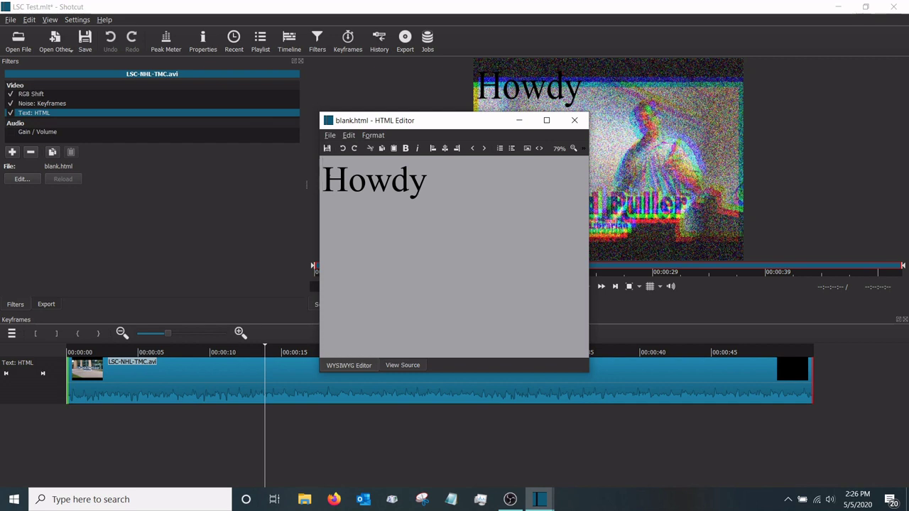
key("Return")
key("Return")
key("Return")
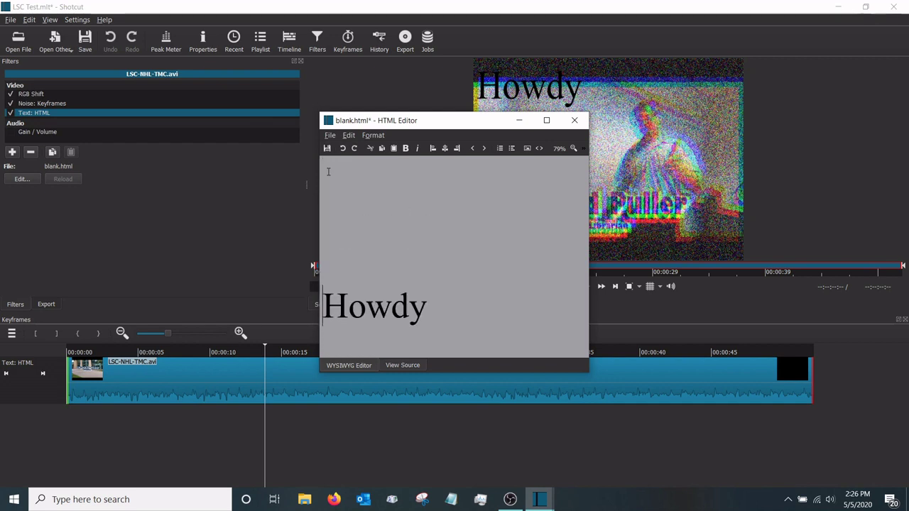
key("Return")
key("BackSpace")
left_click(328, 147)
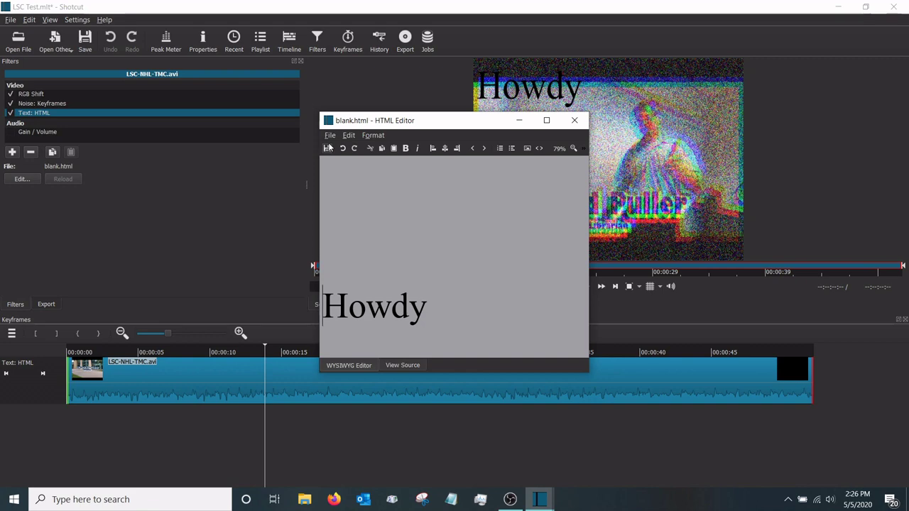
left_click(575, 120)
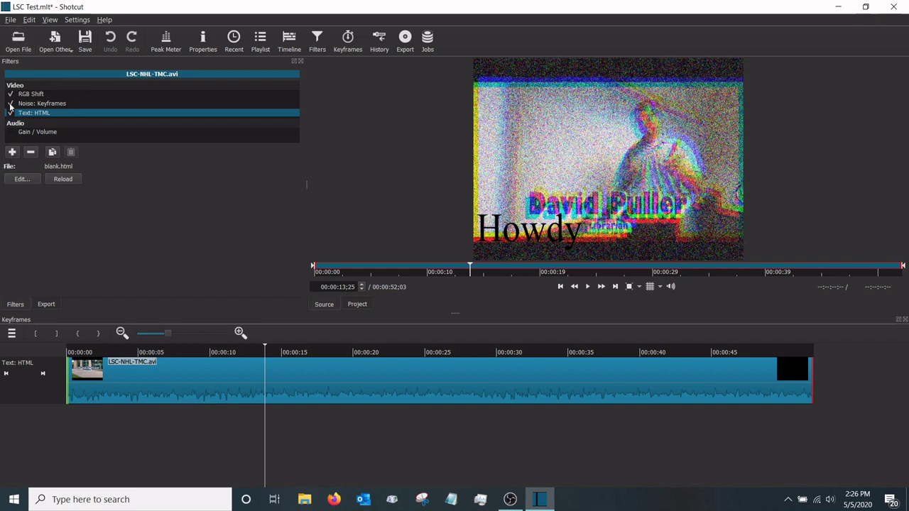
Choose the Default export preset and enable the hardware encoder, accepting the h264_nvenc and hevc_nvenc encoders.
left_click(49, 304)
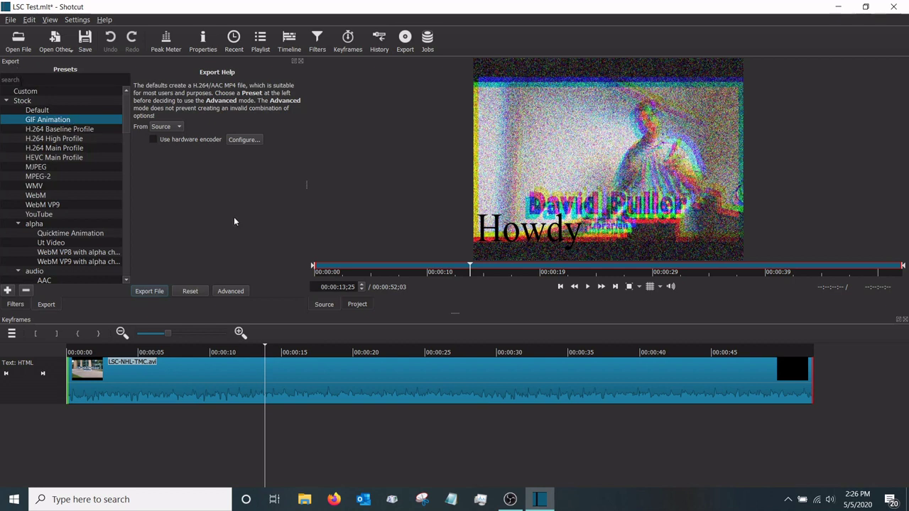
left_click(47, 110)
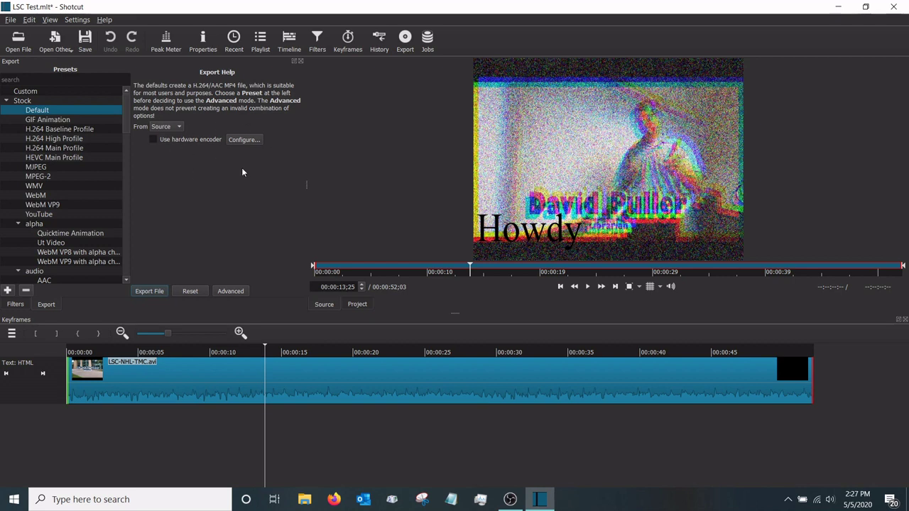
left_click(153, 139)
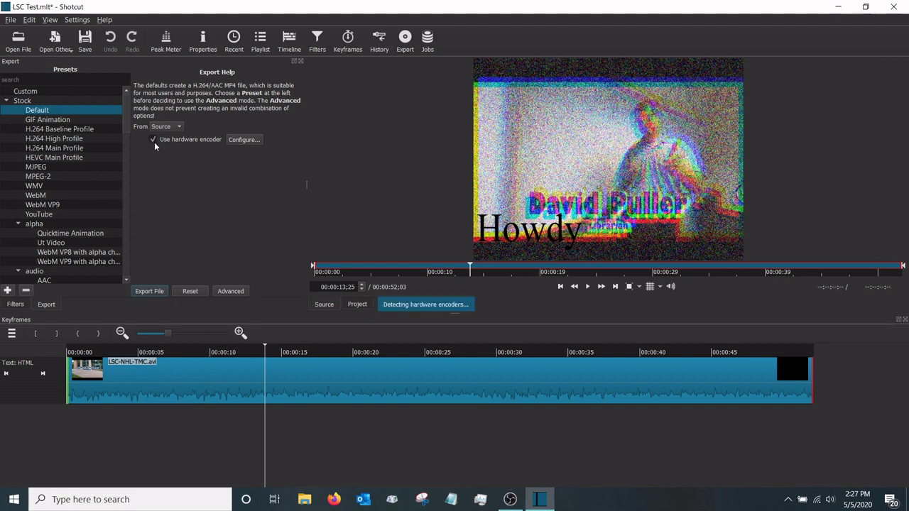
left_click(242, 140)
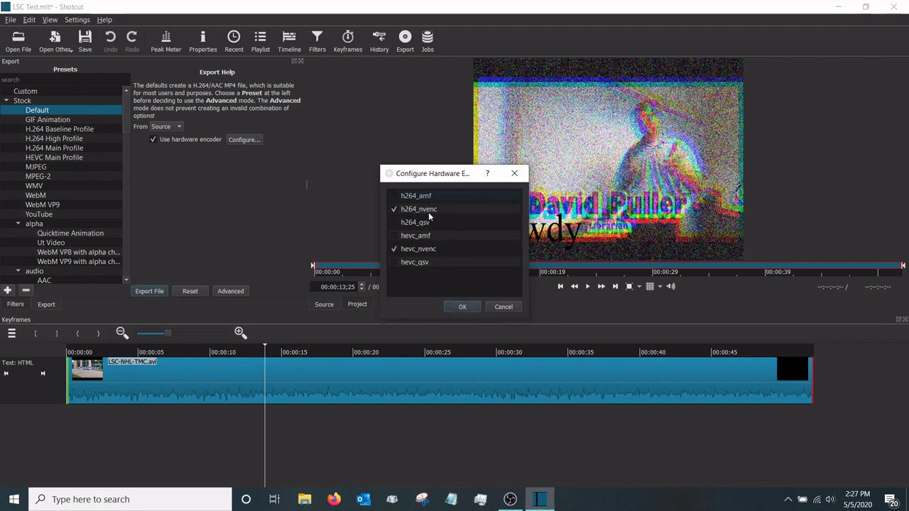
left_click(462, 307)
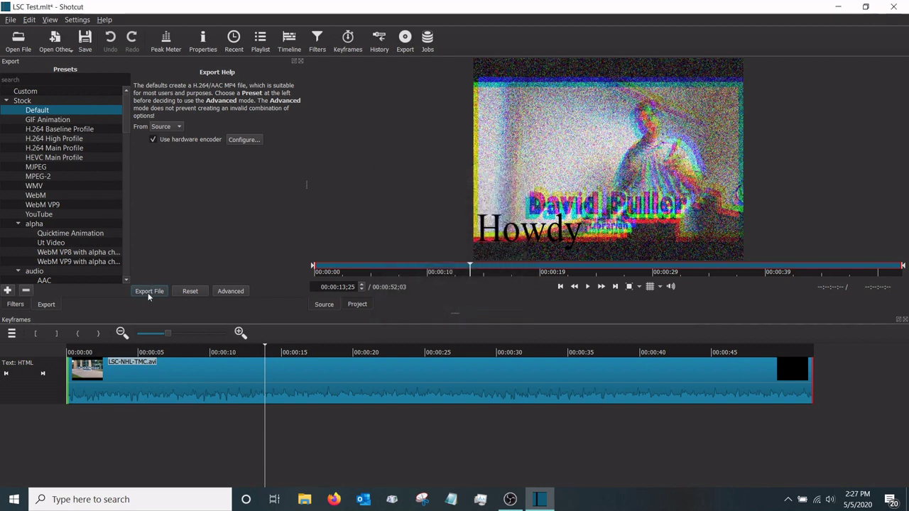
Show the advanced export settings and examine the available interpolation options without changing the selection.
left_click(230, 291)
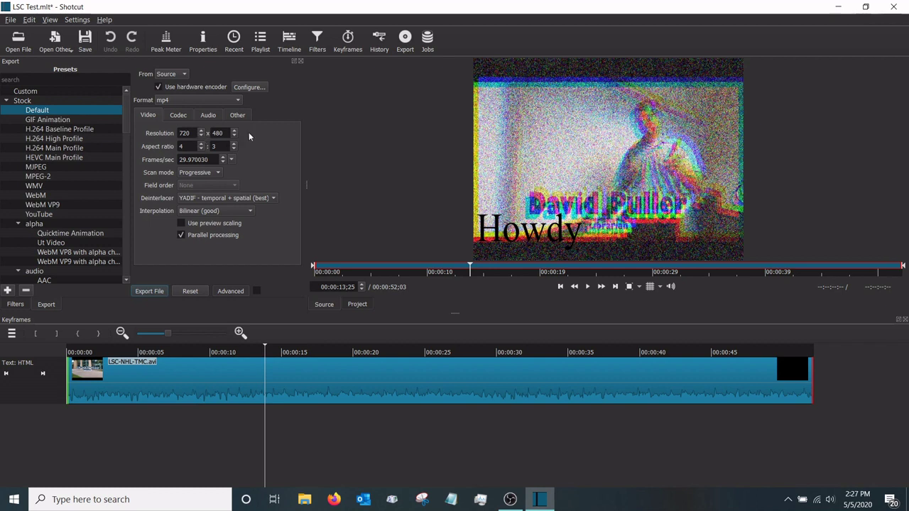
left_click(238, 209)
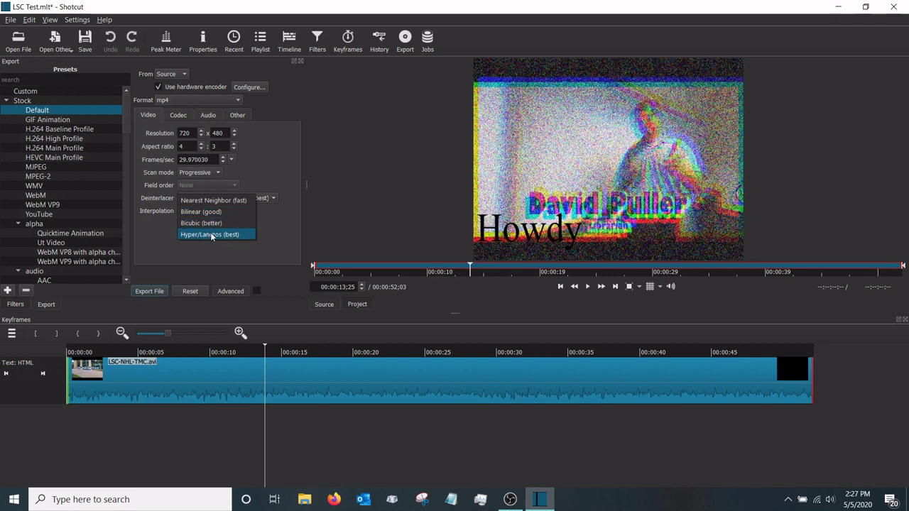
left_click(274, 213)
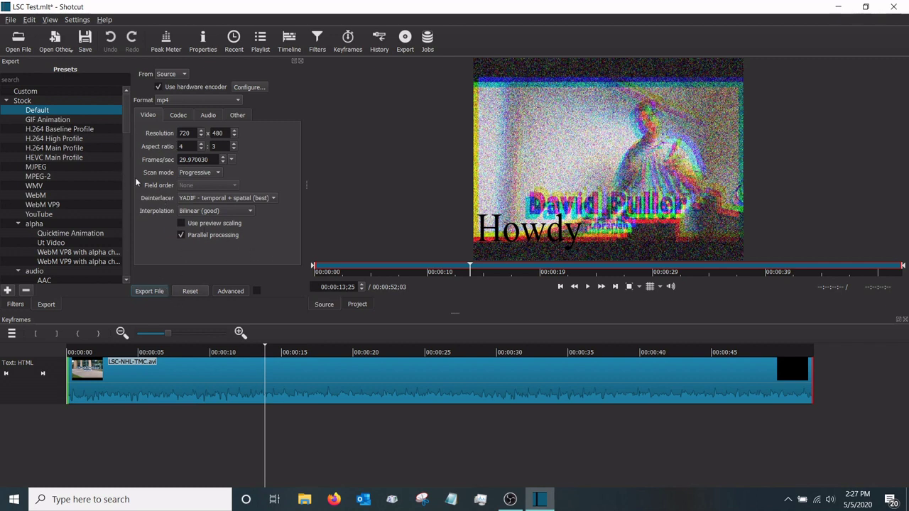
Examine the codec, audio, other and video export settings without changing them, and hide the advanced options.
left_click(185, 115)
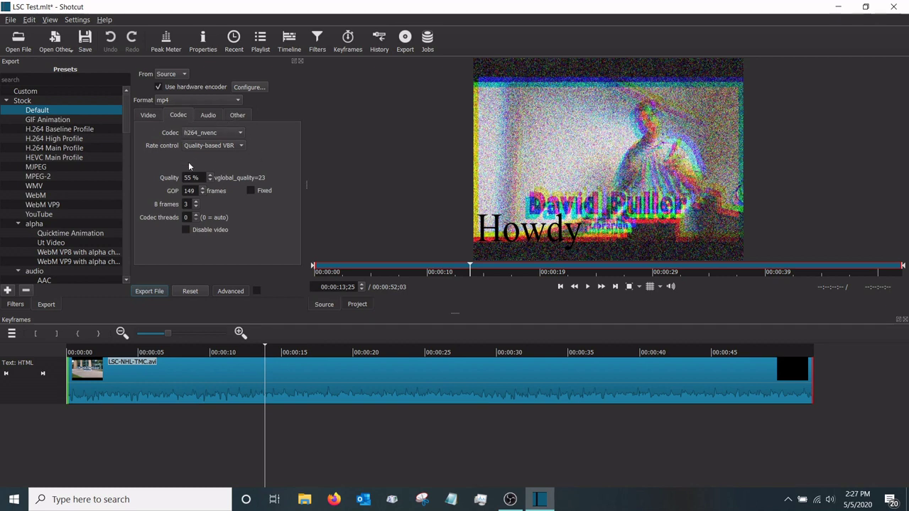
left_click(211, 115)
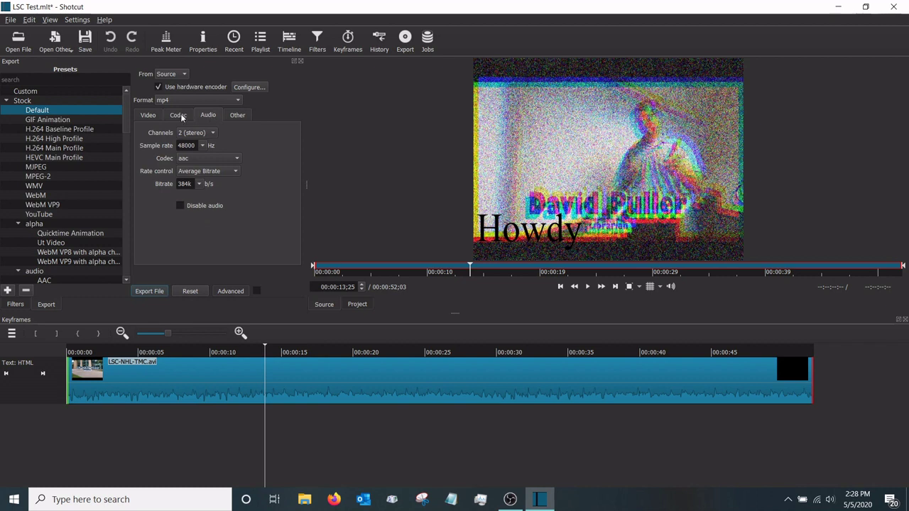
left_click(243, 116)
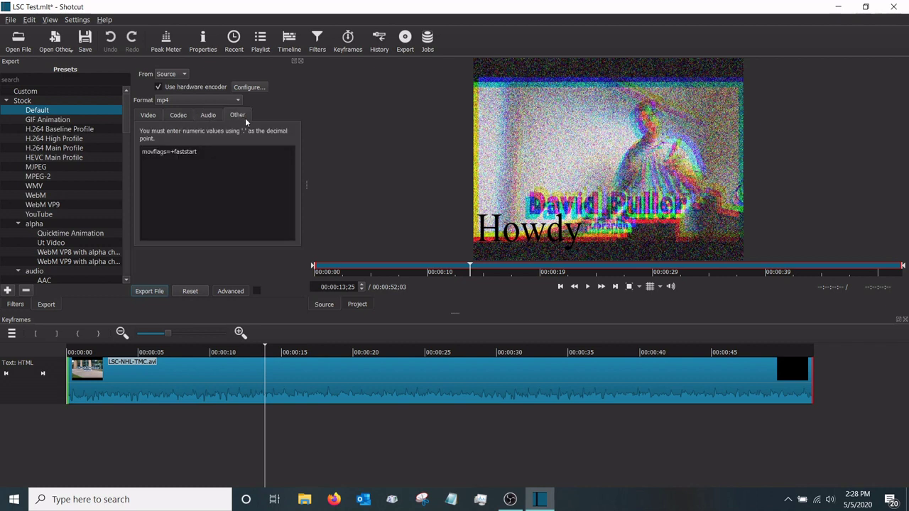
left_click(150, 116)
left_click(176, 114)
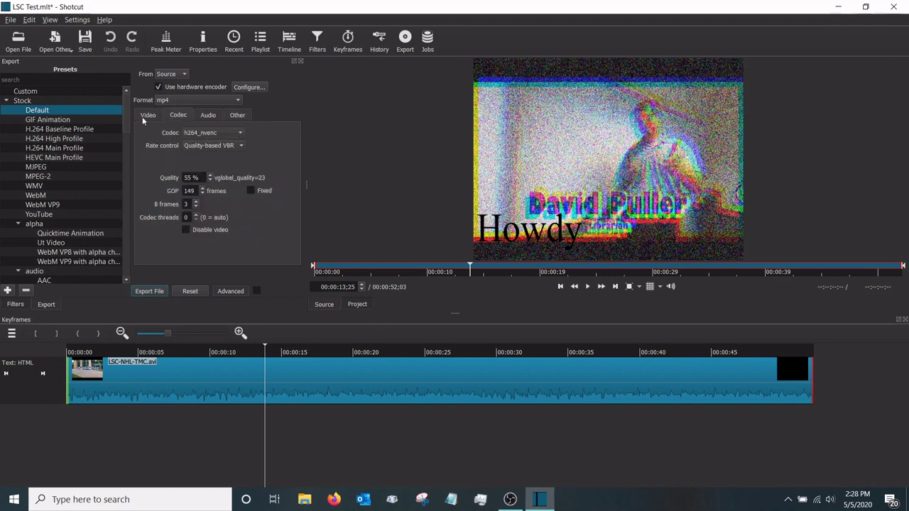
left_click(157, 115)
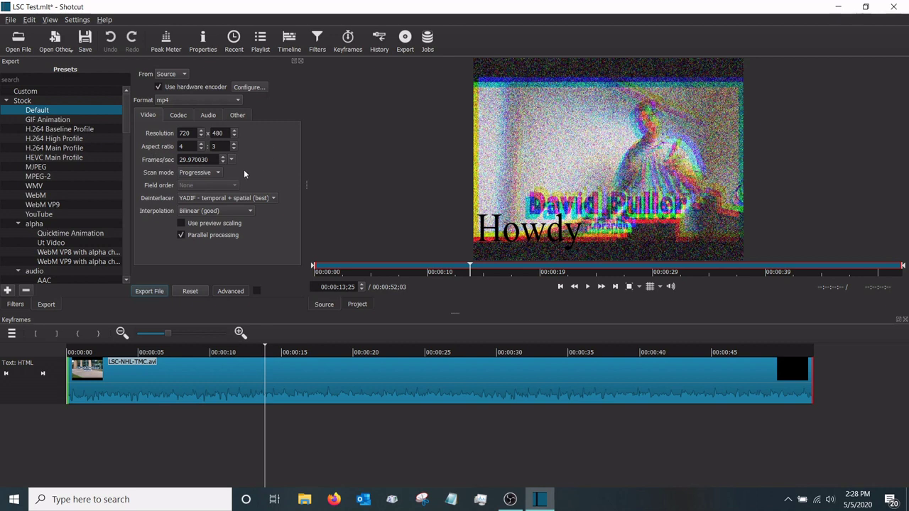
left_click(229, 293)
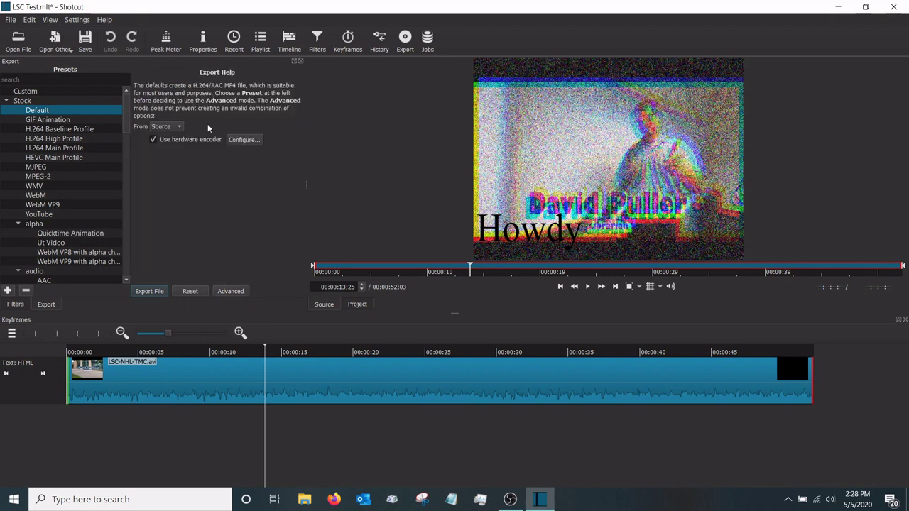
Export the video as LSC Test.mp4 in the Shotcut folder on the Desktop.
left_click(149, 291)
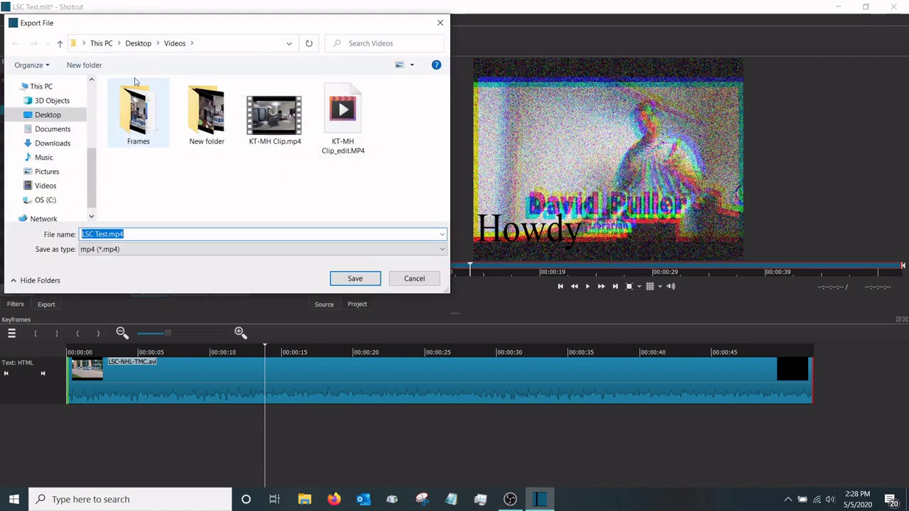
left_click(145, 44)
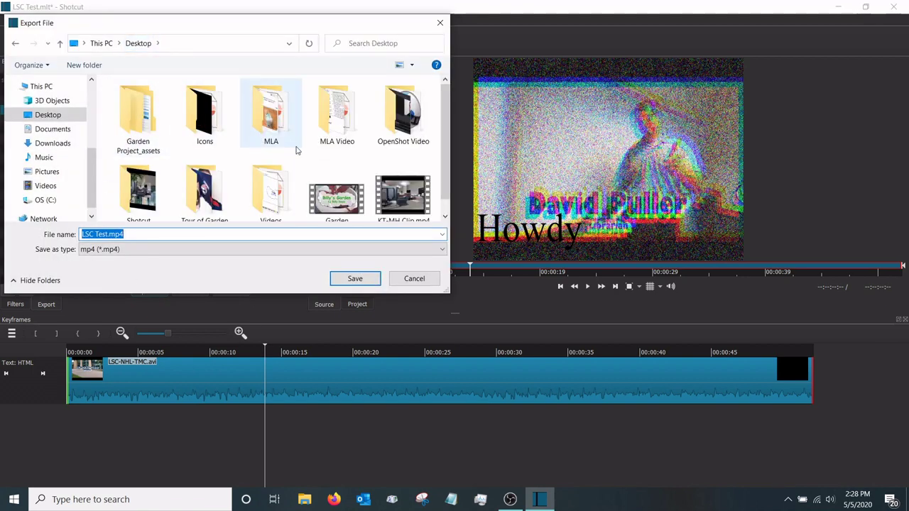
scroll(142, 178, "down", 1)
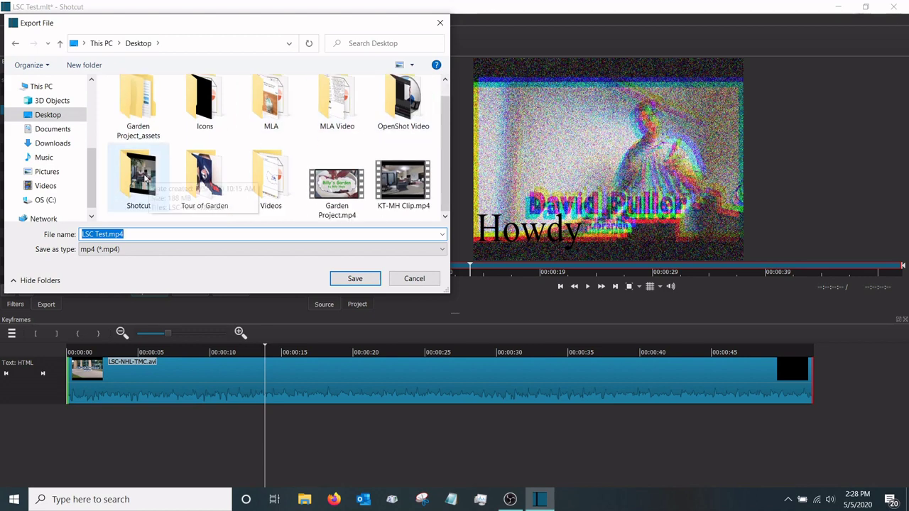
double_click(142, 179)
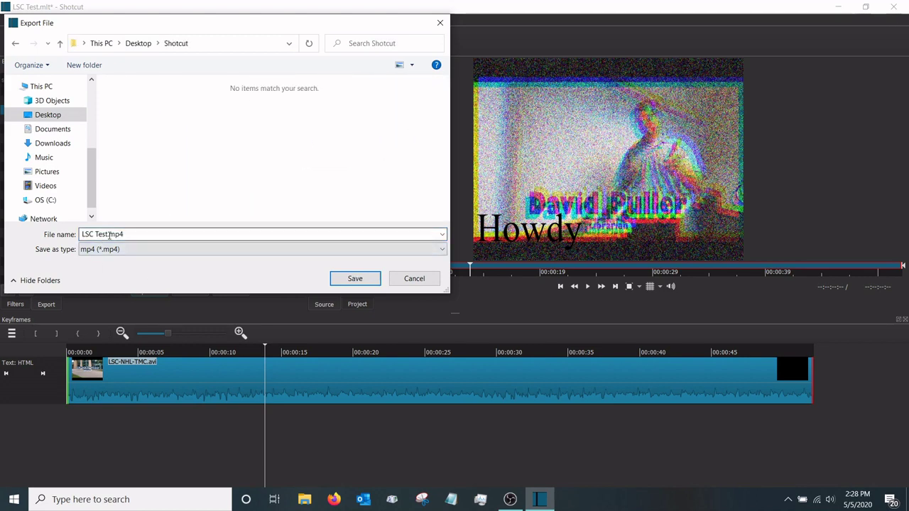
left_click(352, 282)
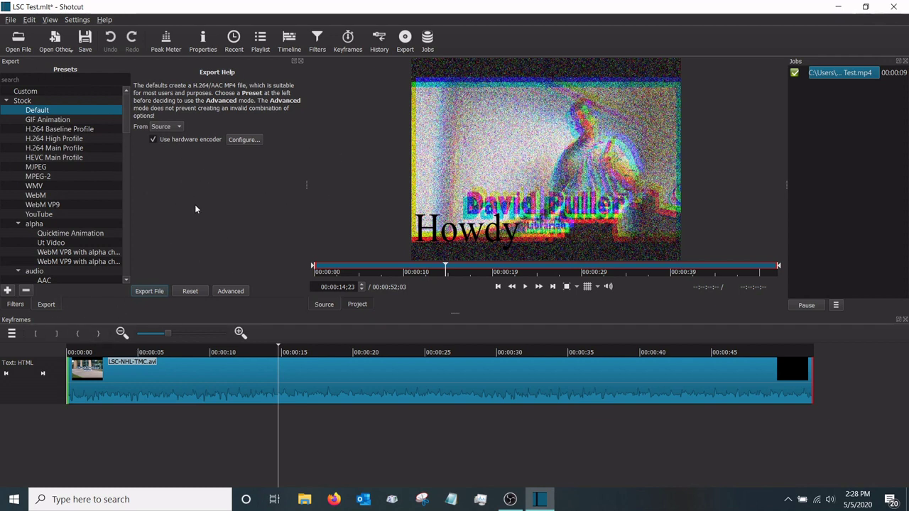
Close the Export and Jobs panels and narrow the Filters panel to enlarge the preview area.
left_click(301, 60)
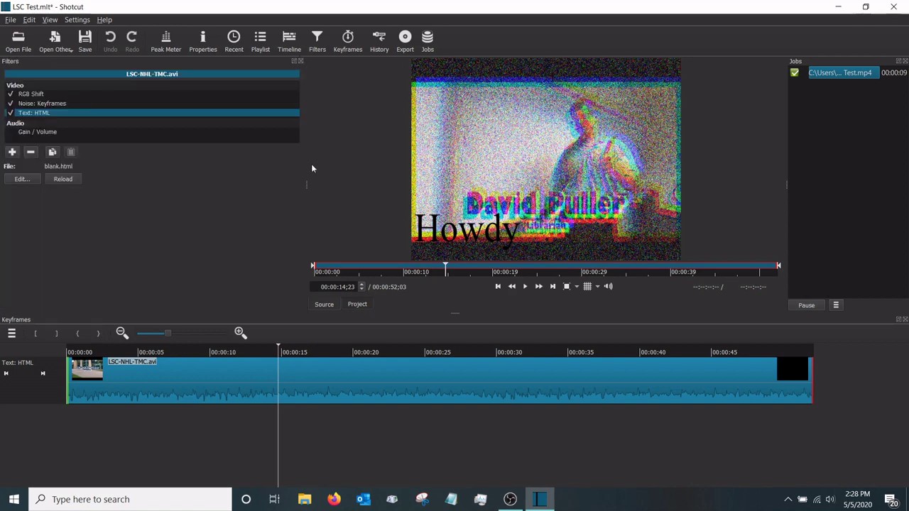
left_click_drag(304, 185, 144, 189)
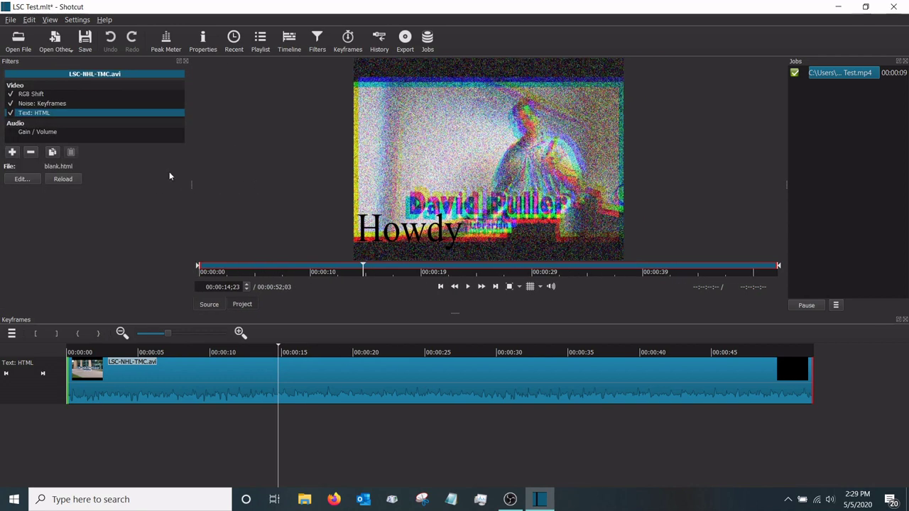
left_click(904, 61)
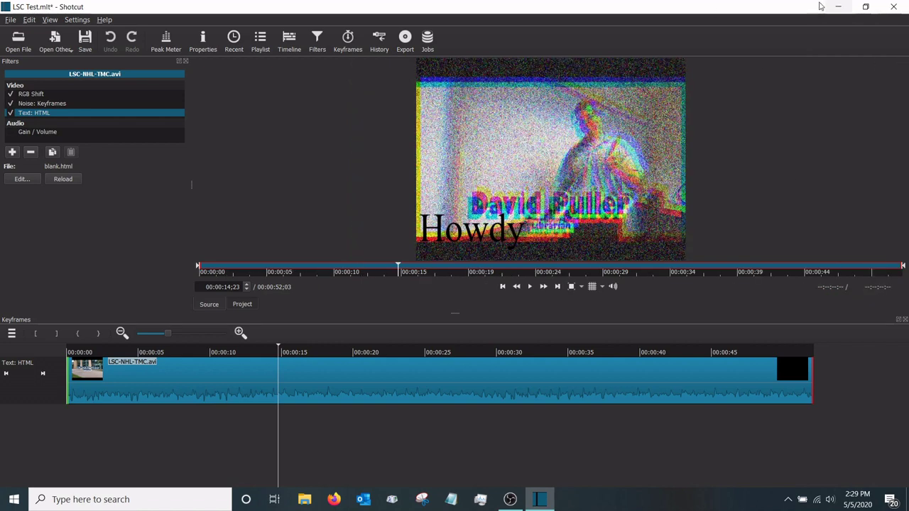
Minimize the editor, play the exported LSC Test.mp4 from the desktop's Shotcut folder, and close the player and folder.
left_click(839, 7)
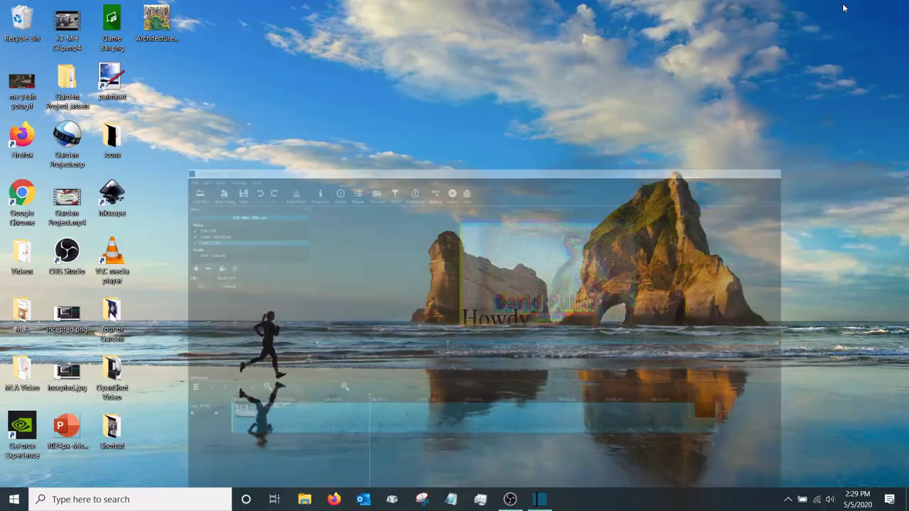
double_click(130, 424)
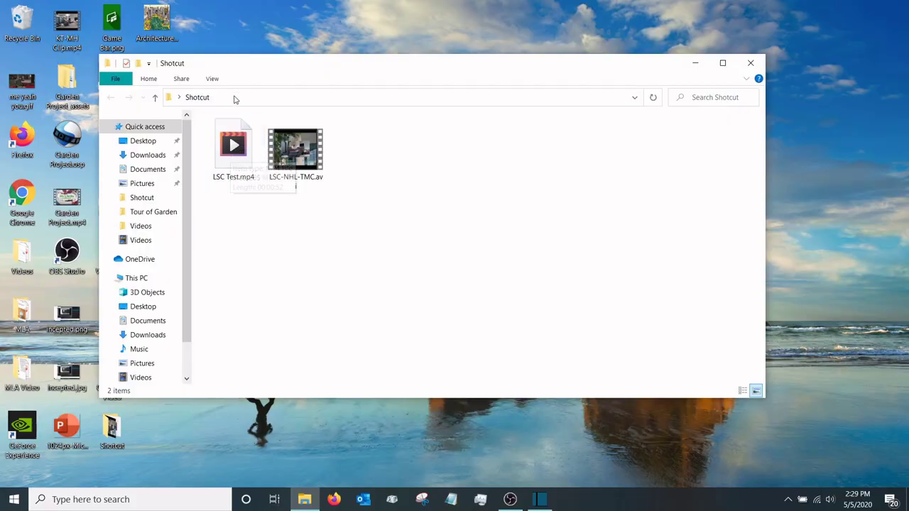
left_click(239, 165)
double_click(239, 165)
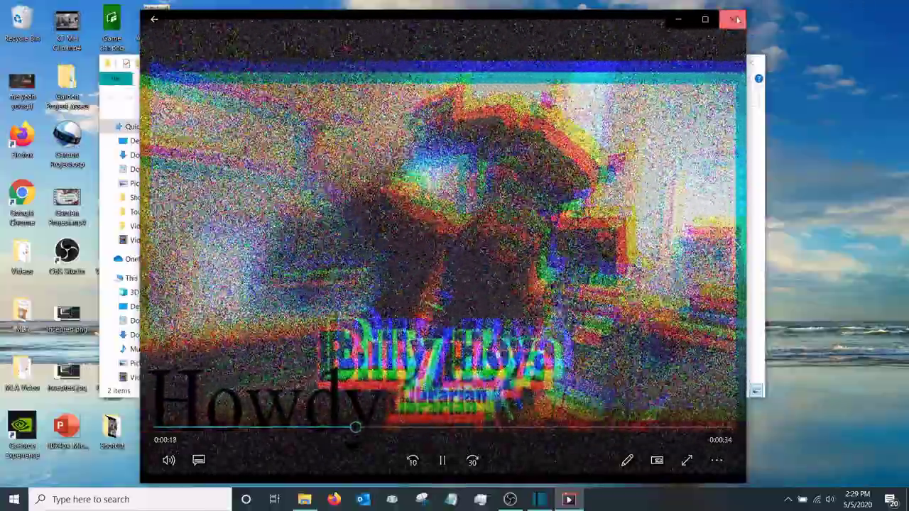
left_click(735, 20)
left_click(422, 276)
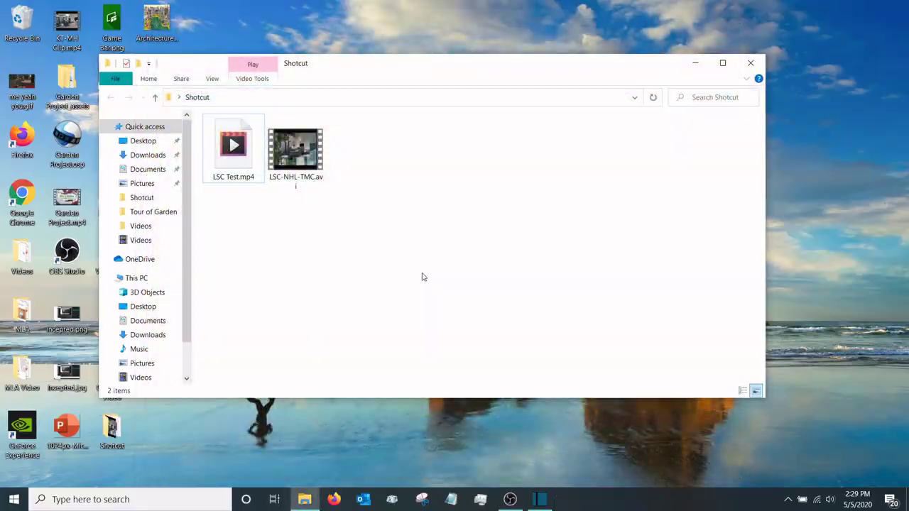
left_click(750, 63)
Switch back to Shotcut, enable the Gain / Volume filter and move the Noise: Keyframes filter above RGB Shift.
left_click(540, 499)
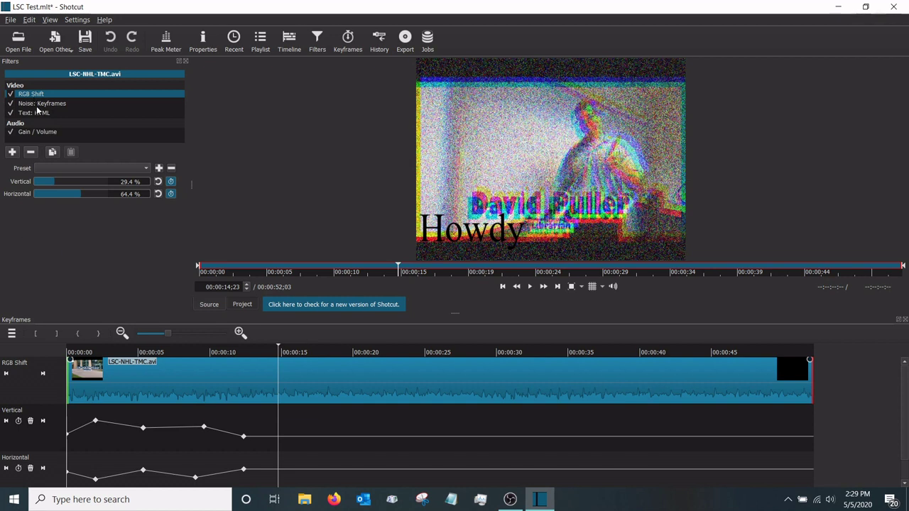
left_click_drag(44, 104, 45, 95)
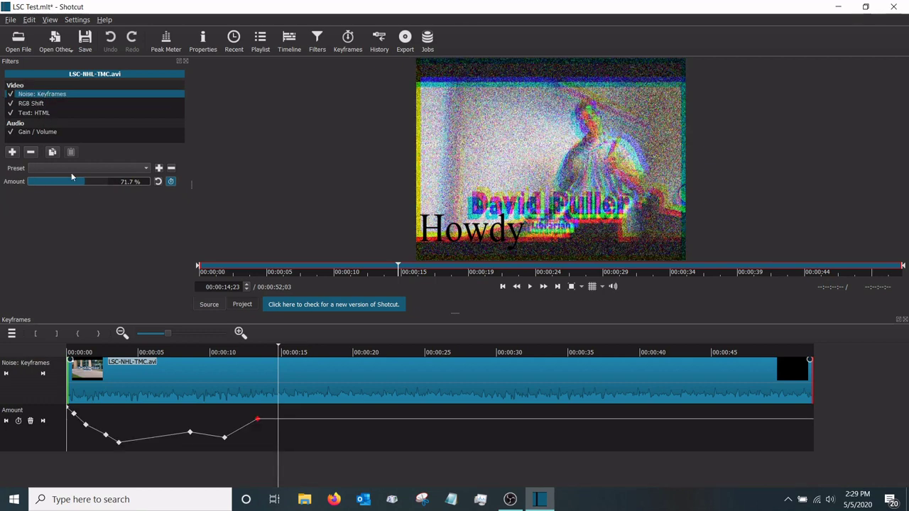